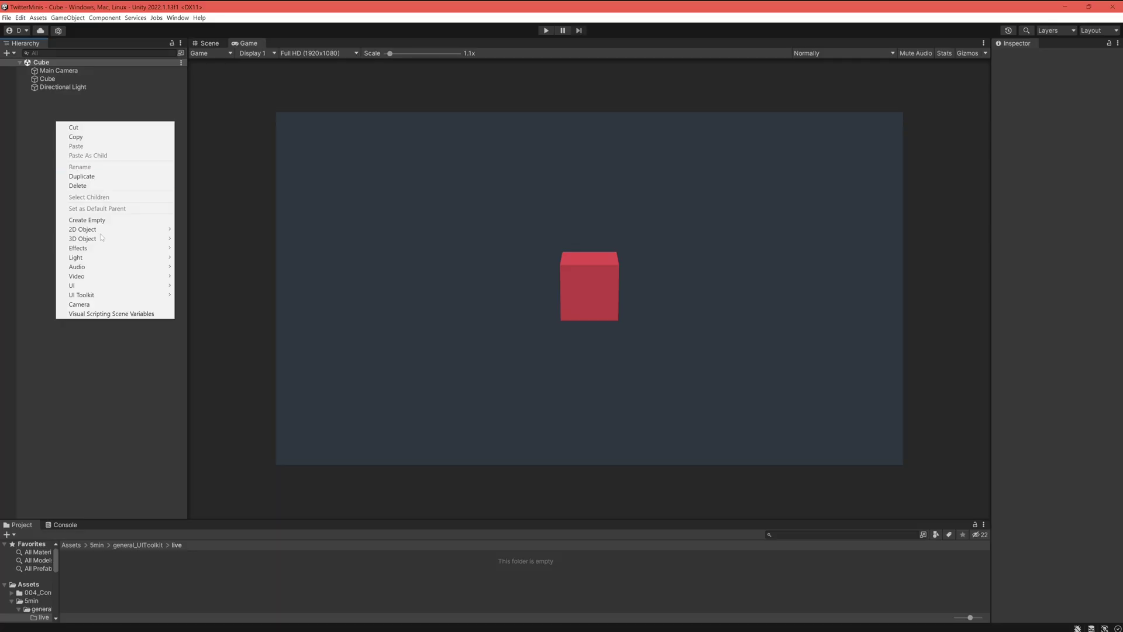
Add a TextMeshPro button with a canvas, then duplicate it twice for three buttons.
mouse_move(117, 286)
left_click(206, 363)
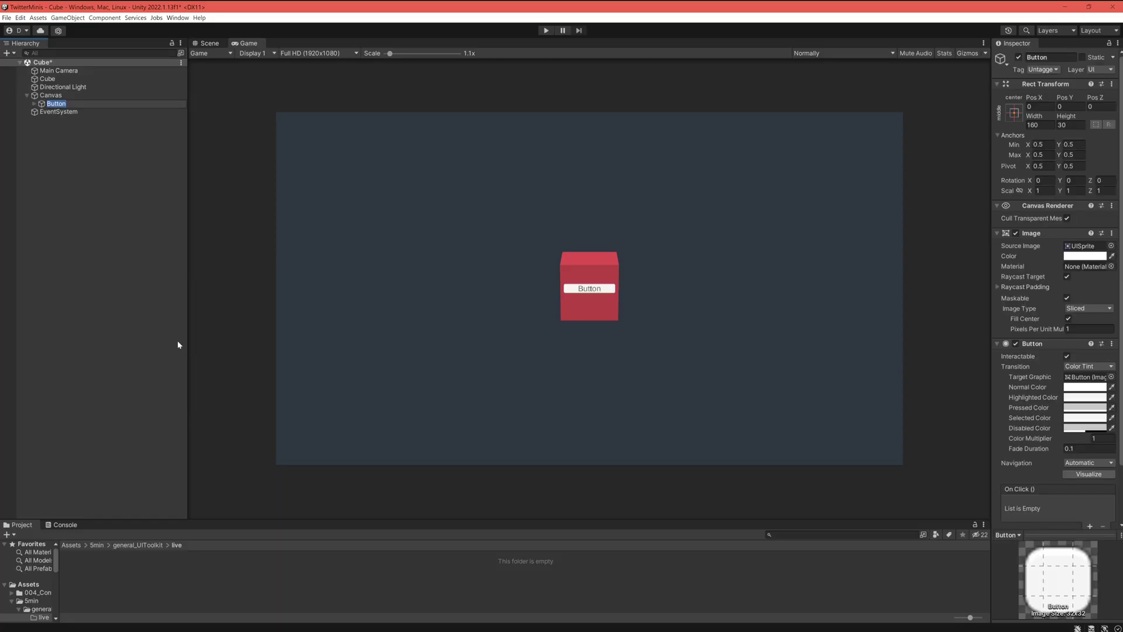
left_click(65, 136)
left_click(57, 104)
key("ctrl+d")
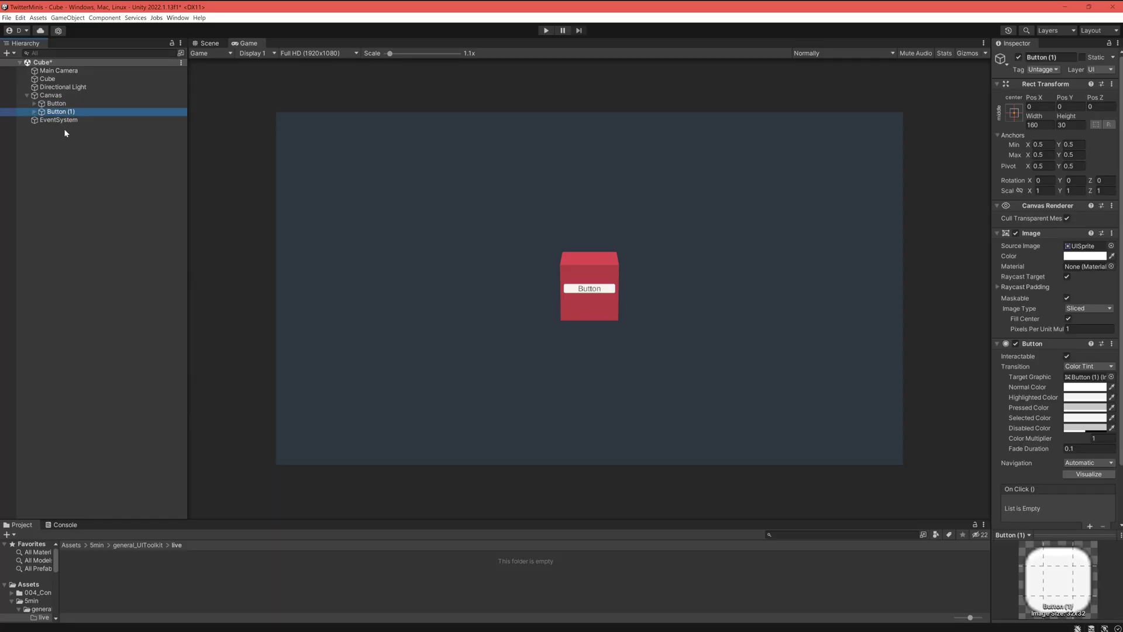
key("ctrl+d")
left_click(86, 185)
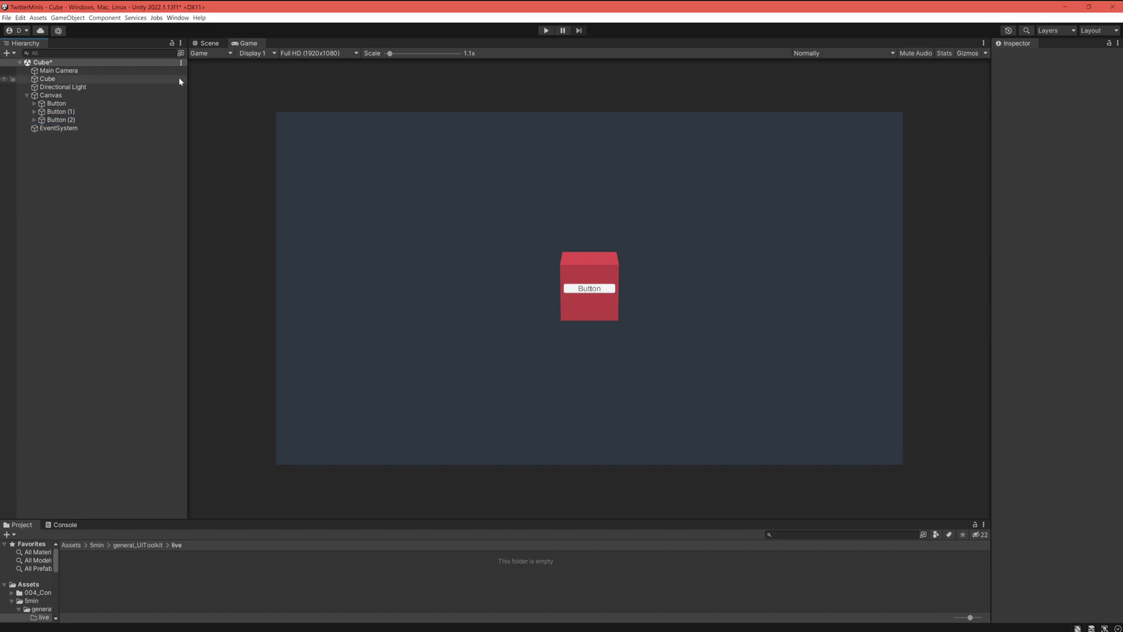
Arrange the three buttons in a row along the canvas bottom, then view the scene in 3D.
left_click(210, 44)
left_click(578, 291)
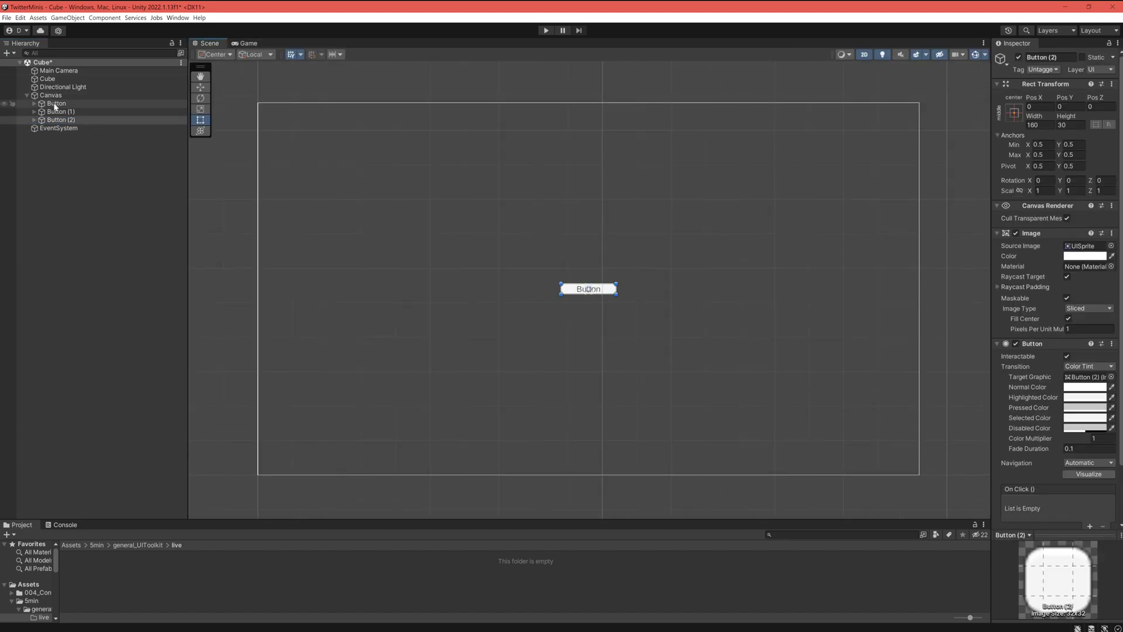
left_click_drag(589, 289, 464, 376)
left_click(588, 289)
left_click(578, 287)
left_click_drag(578, 286, 684, 378)
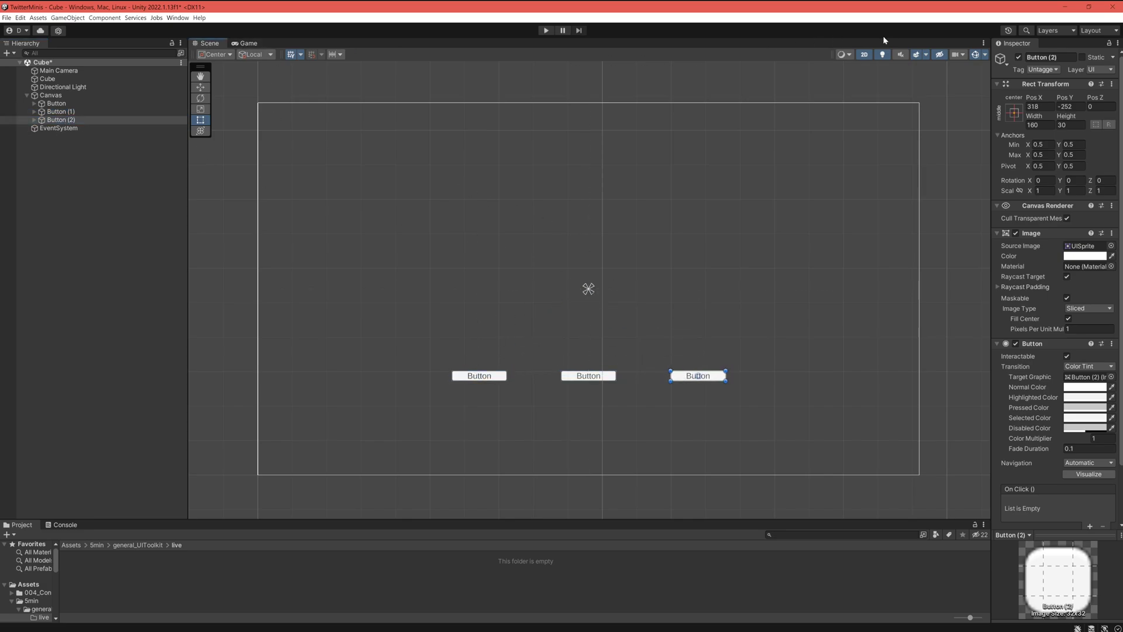
left_click(864, 54)
key("w")
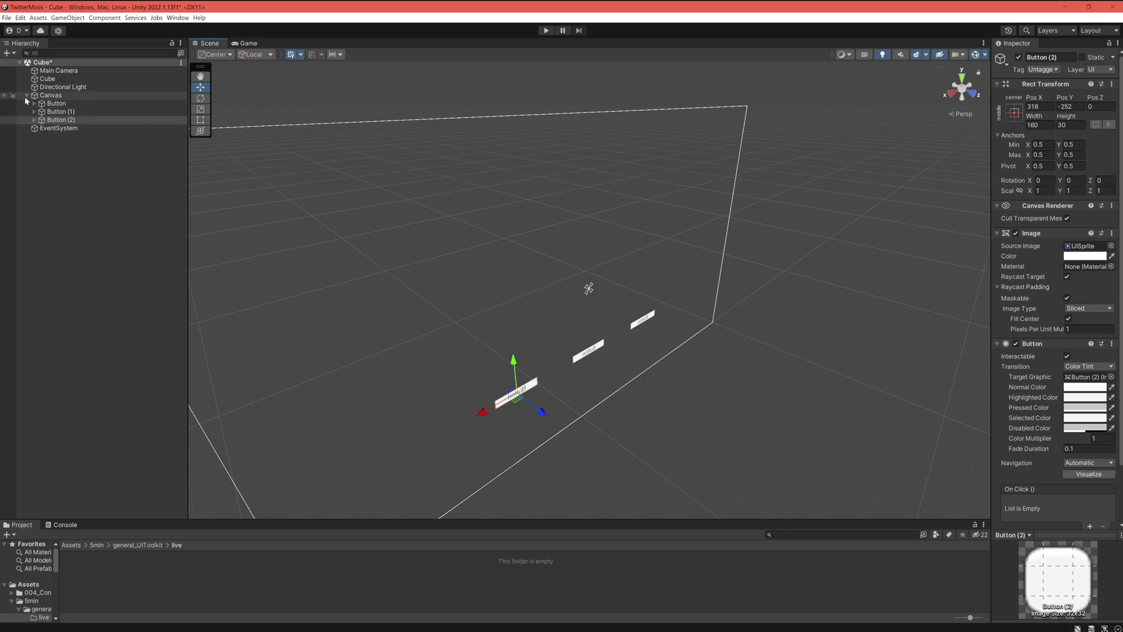
Frame the Cube and the Canvas alternately in the Scene view to compare them.
left_click(48, 80)
double_click(48, 79)
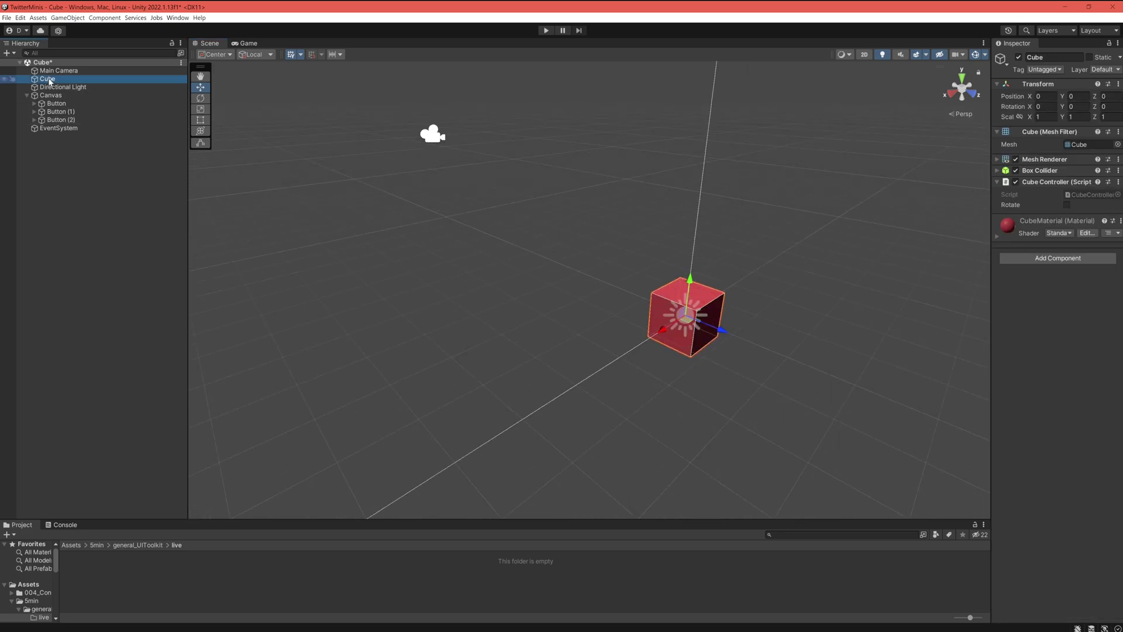
double_click(51, 96)
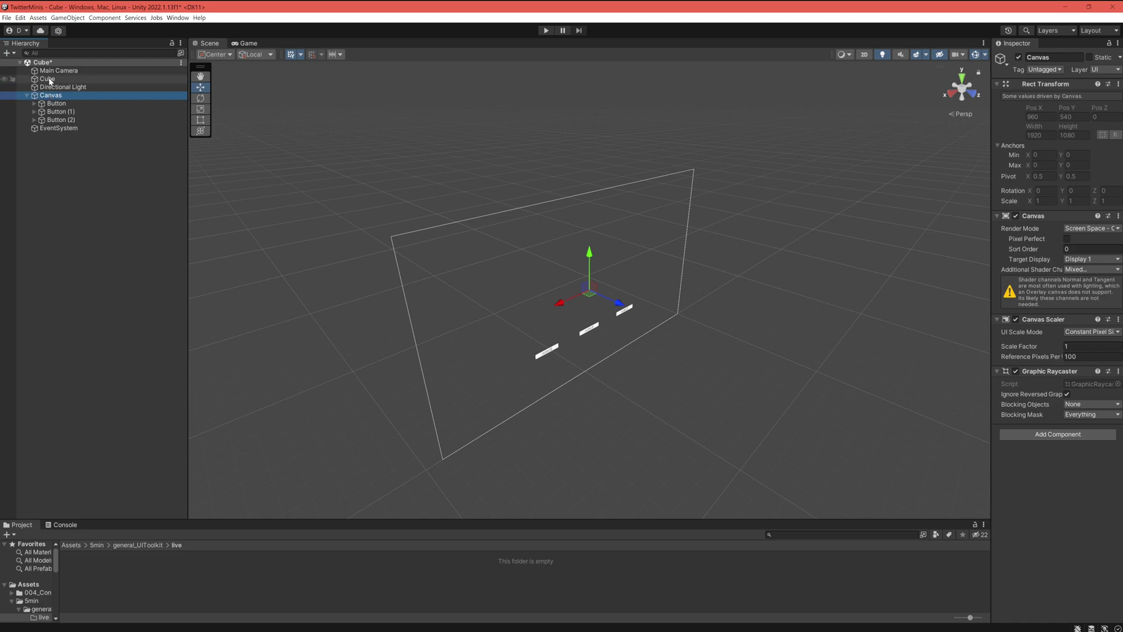
double_click(49, 79)
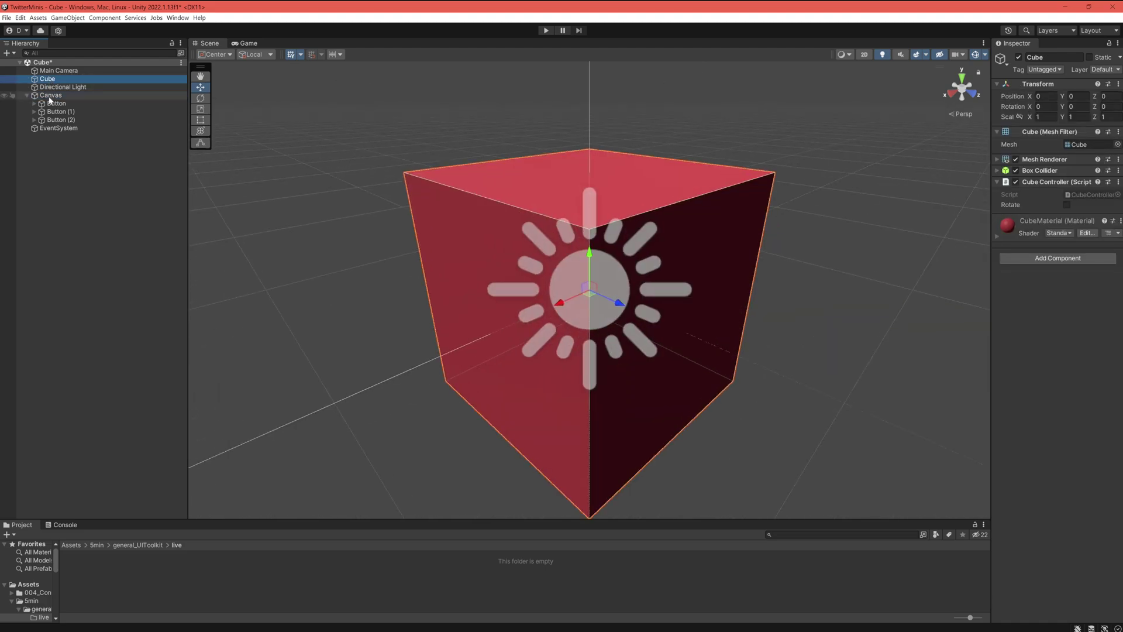
double_click(51, 97)
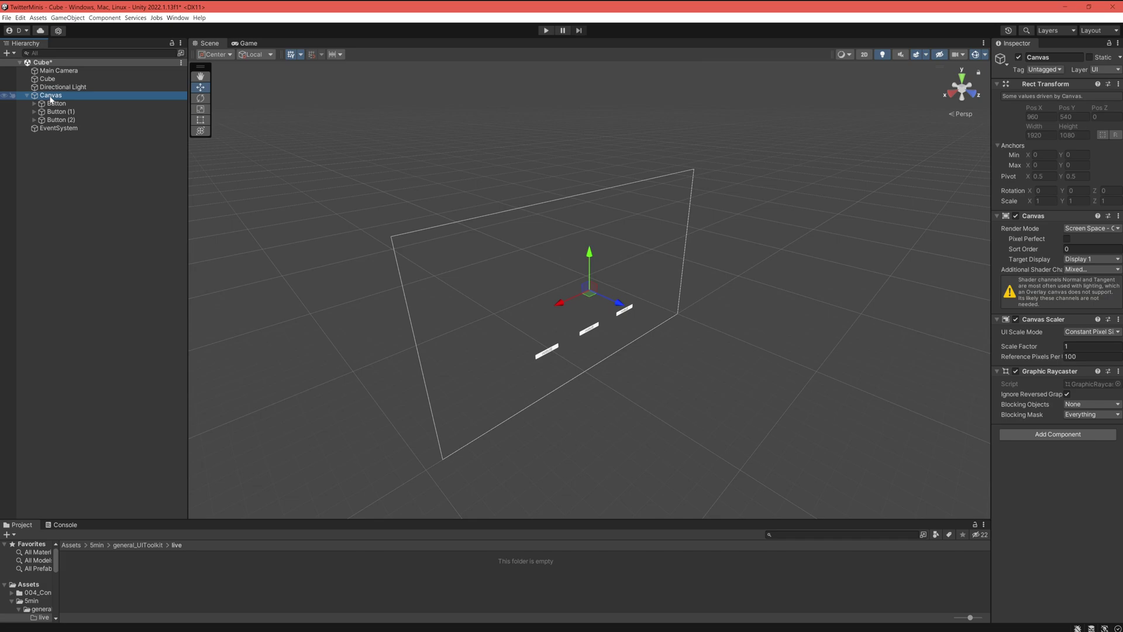
Select Button (2) and preview the Game view showing the cube above the buttons.
left_click(74, 166)
left_click(58, 119)
left_click(244, 43)
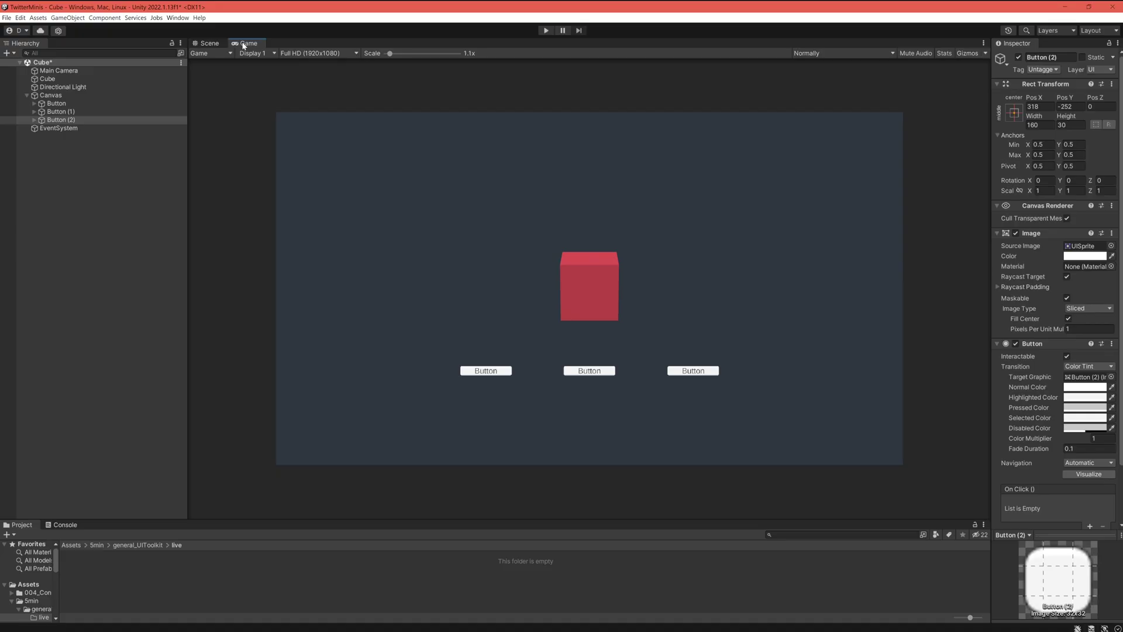
Delete the old Canvas and the EventSystem from the Hierarchy.
left_click(41, 95)
key("Delete")
left_click(59, 96)
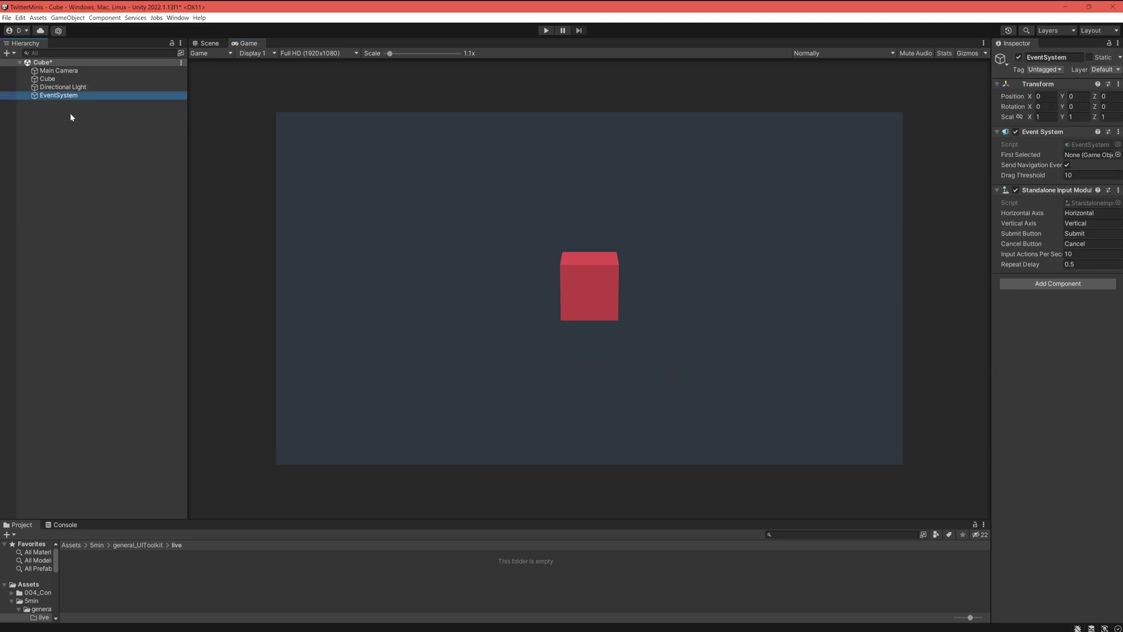
key("Delete")
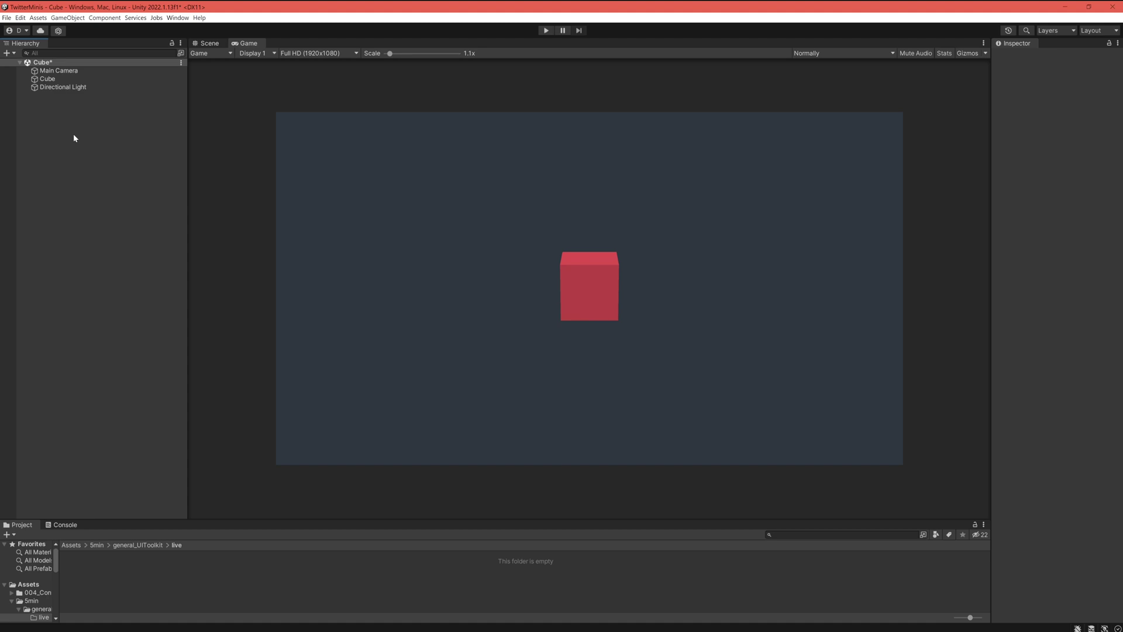
Open the UI Toolkit UI Builder and dock it beside the Scene and Game views.
left_click(178, 19)
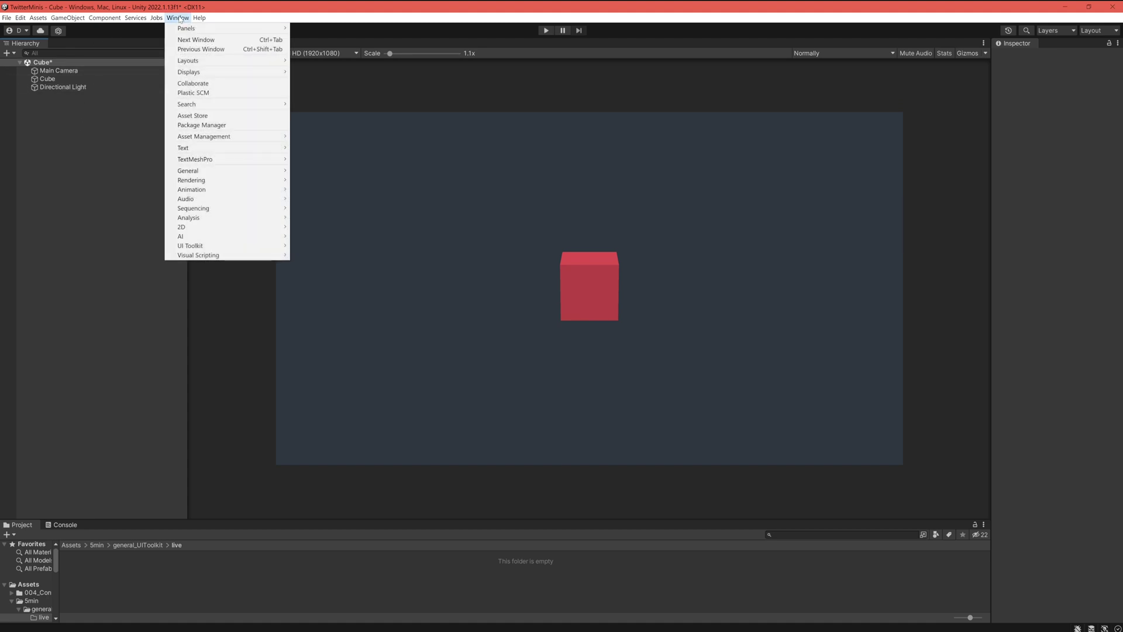
mouse_move(257, 245)
left_click(329, 246)
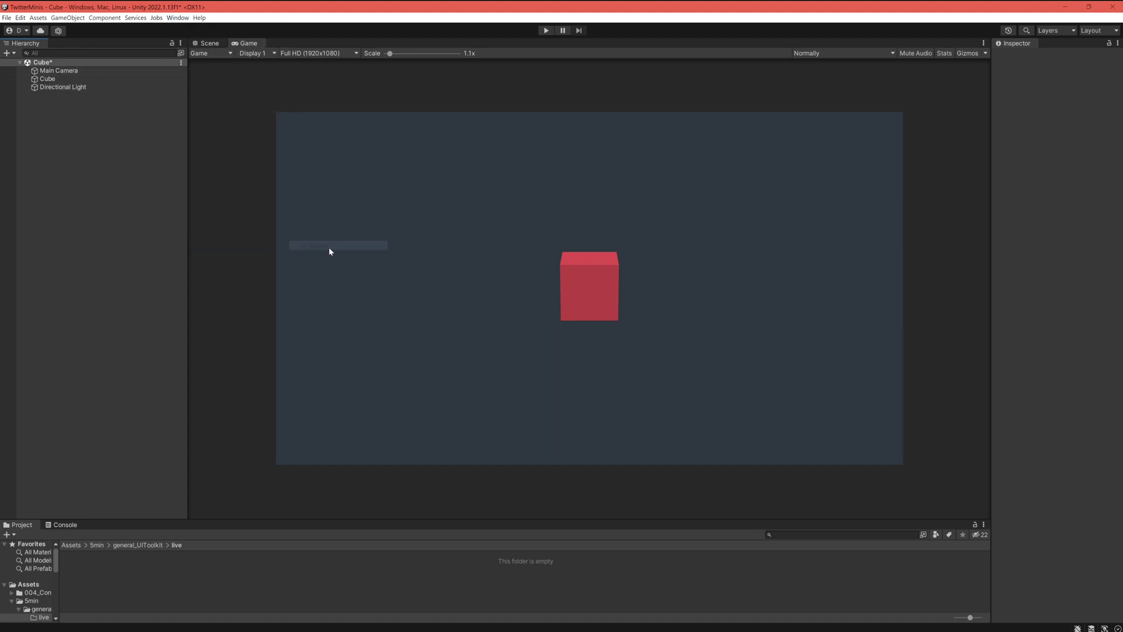
left_click_drag(110, 132, 269, 59)
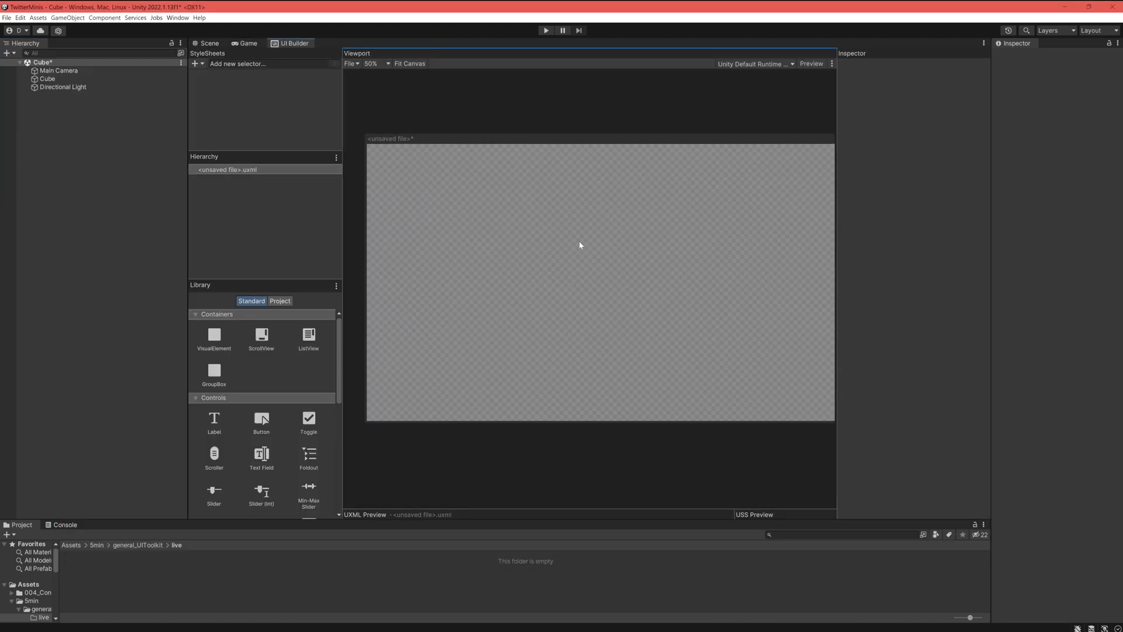
scroll(591, 245, "down", 1)
scroll(576, 258, "up", 1)
scroll(572, 276, "down", 2)
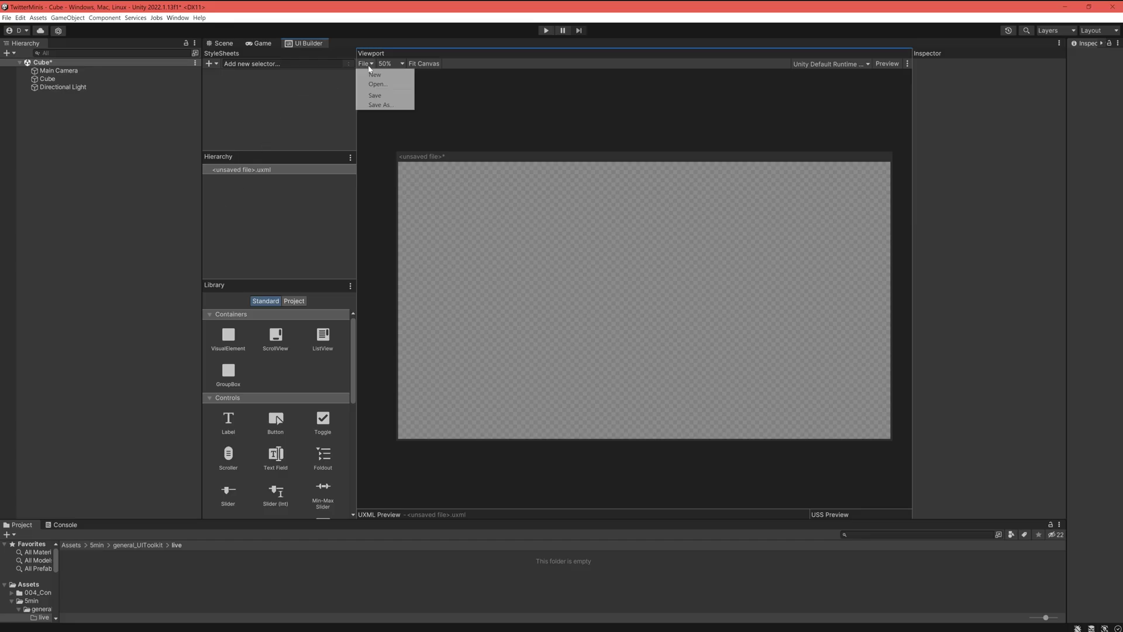
Save the new UI layout as cubegameUI.
left_click(382, 105)
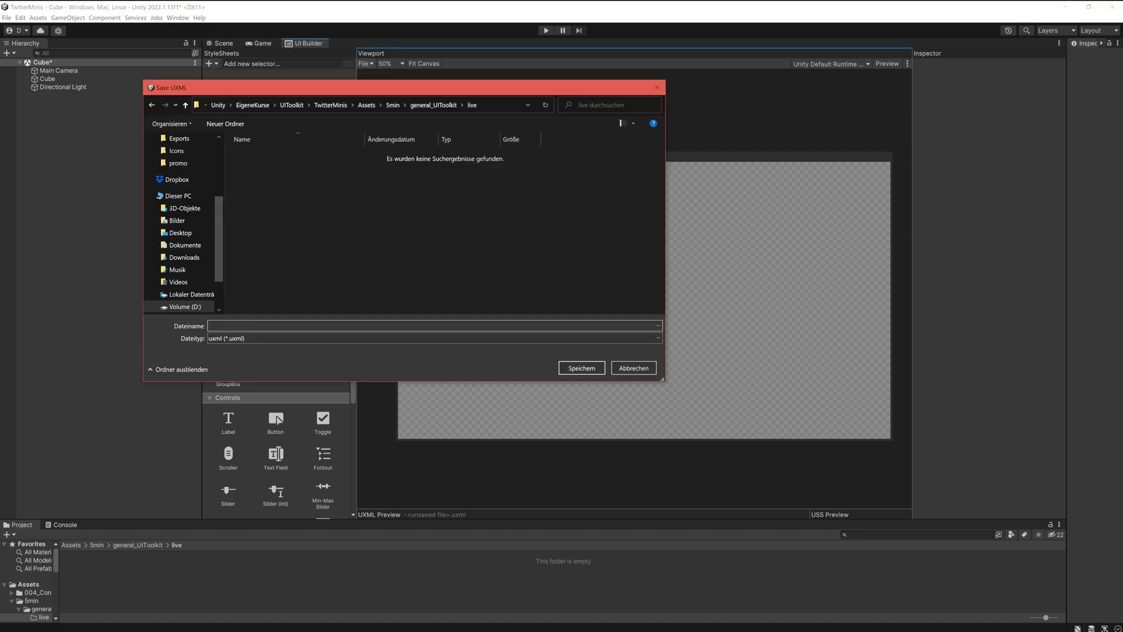
type("cubegameUI")
left_click(584, 369)
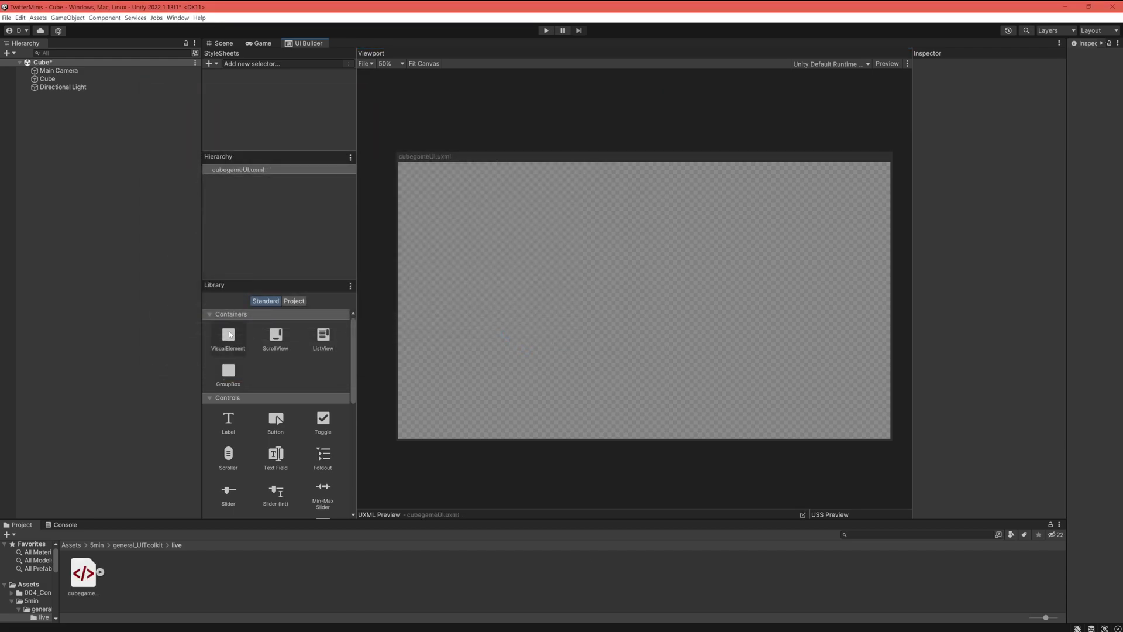
Add a VisualElement to the layout with Grow set to 1.
left_click_drag(228, 335, 265, 176)
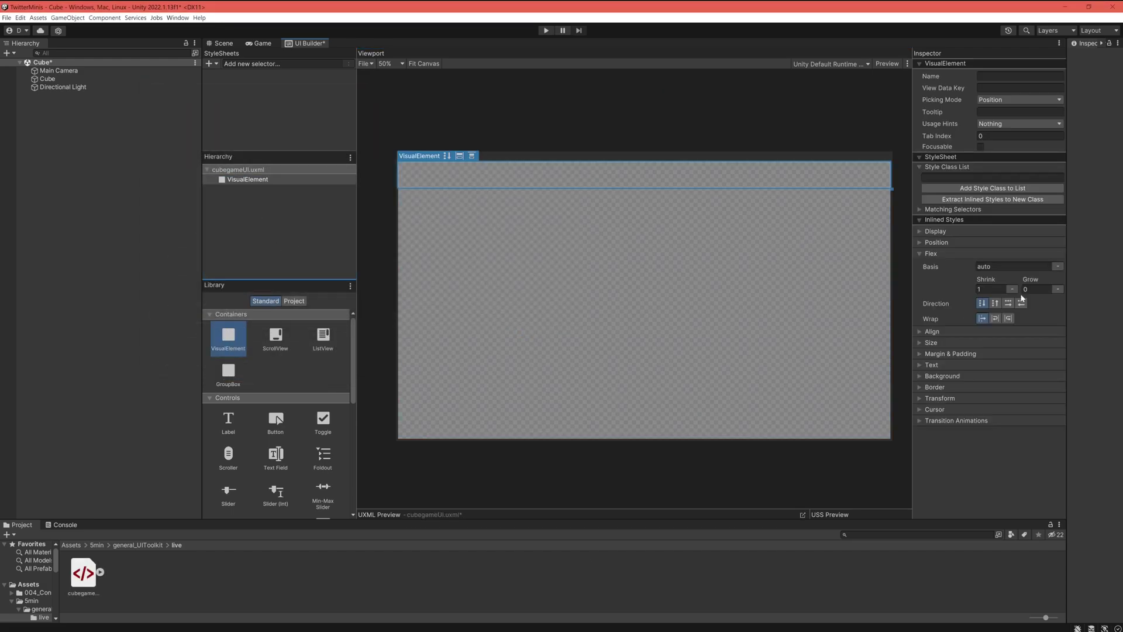
left_click(1039, 289)
type("1")
left_click(285, 229)
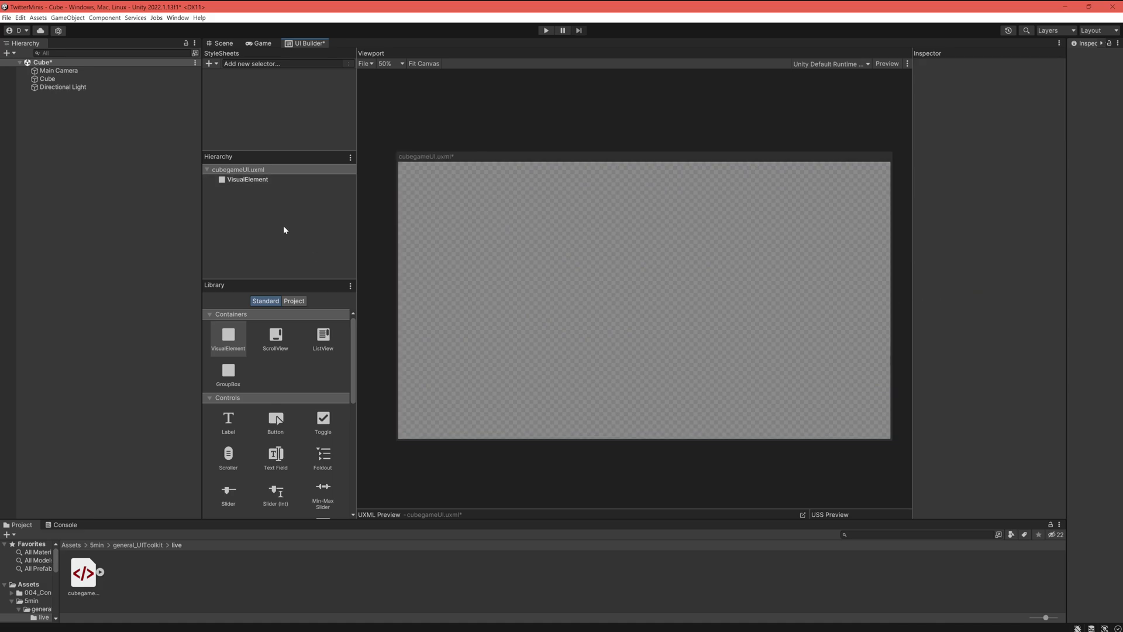
Nest a Container VisualElement inside it with a flex basis of 20%.
left_click_drag(228, 336, 255, 181)
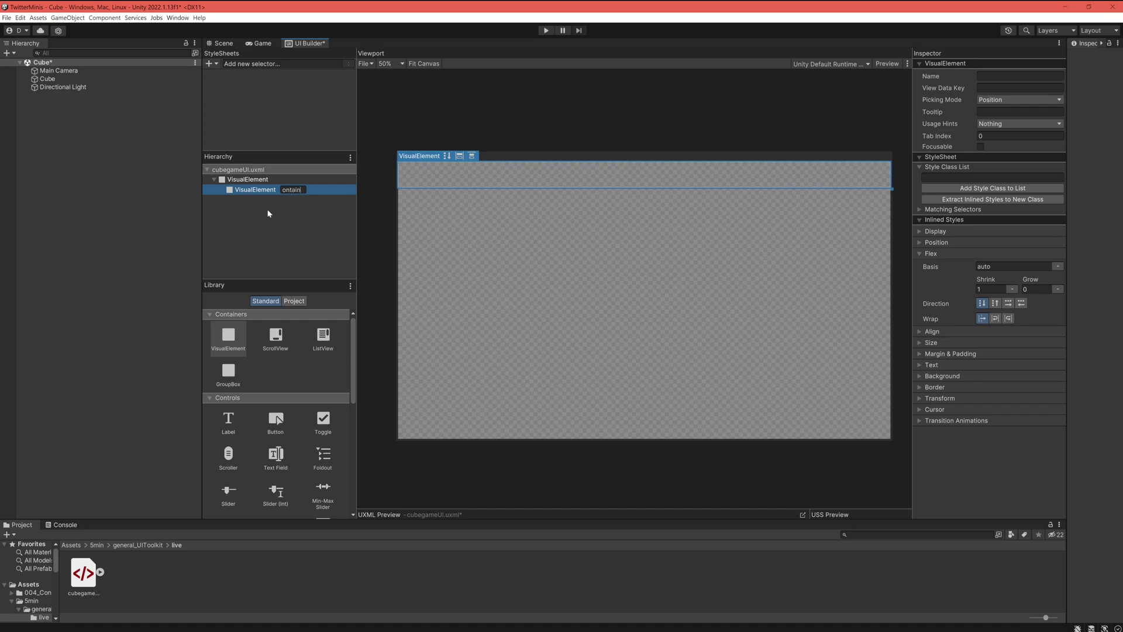
left_click(246, 180)
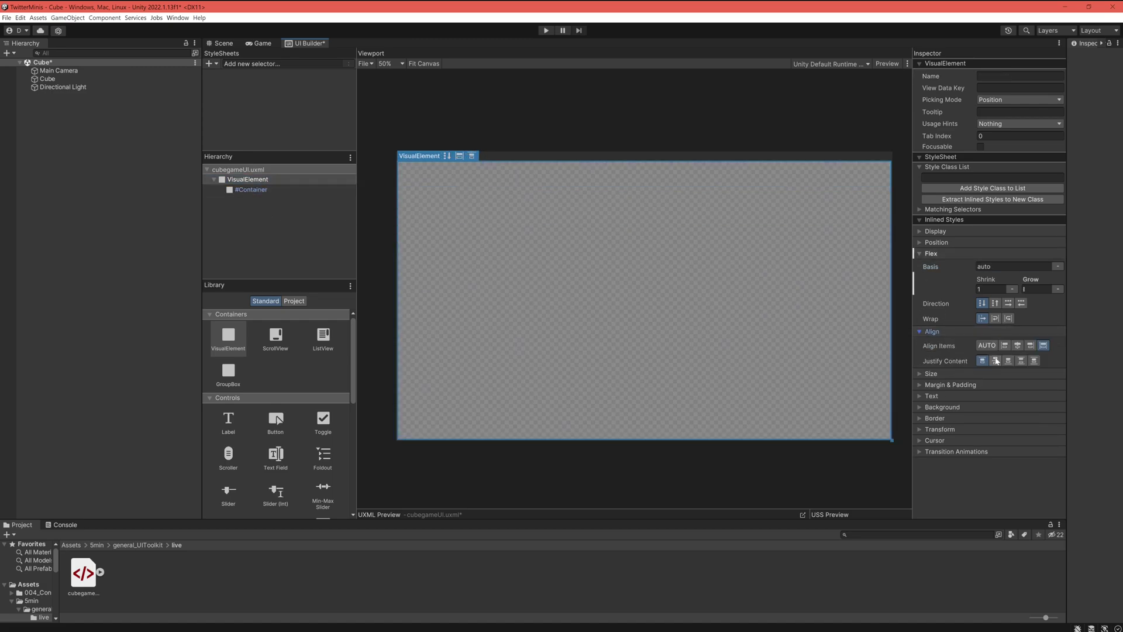
key("Down")
left_click(992, 267)
type("20")
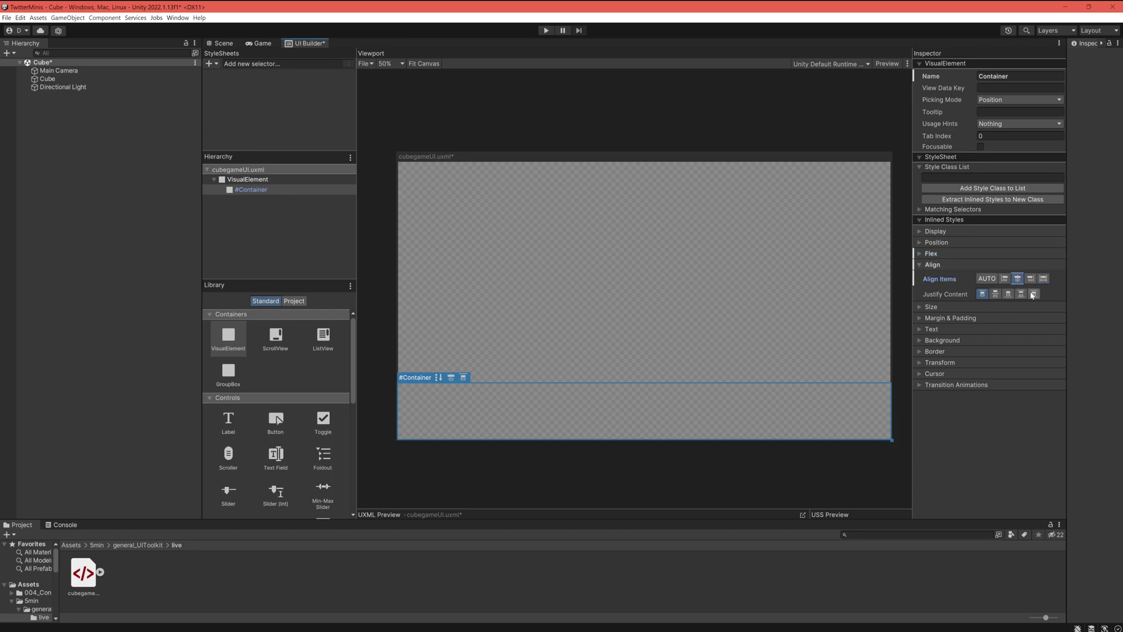
Justify the Container's contents to the end and give it 15% left and 15 right padding.
left_click(1033, 294)
left_click(951, 318)
left_click(995, 407)
type("15%")
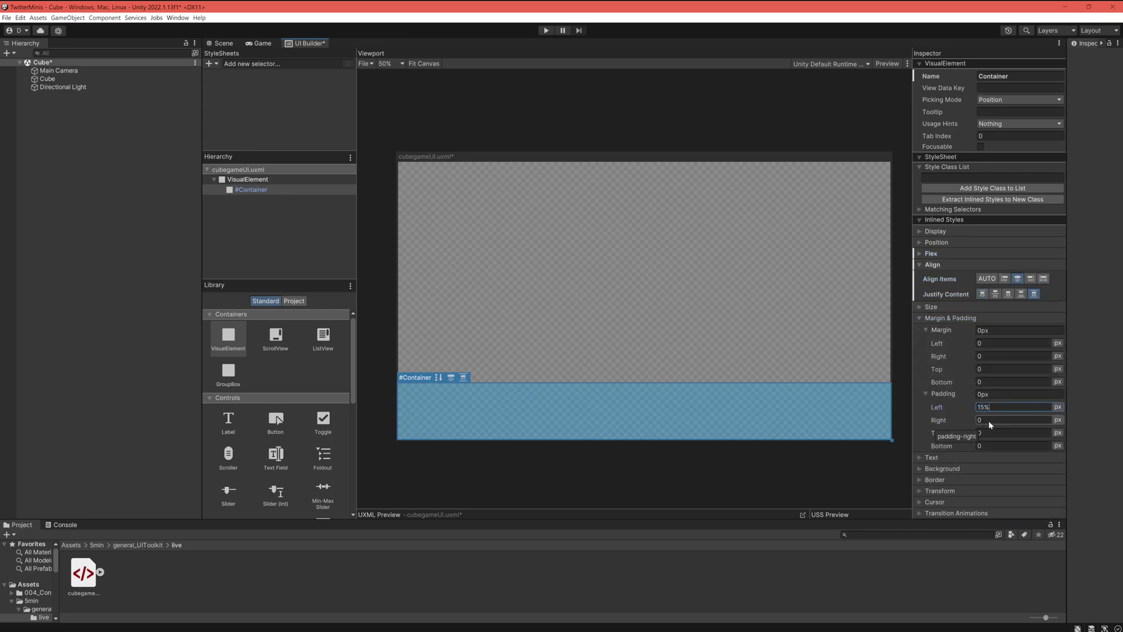
key("Tab")
type("15")
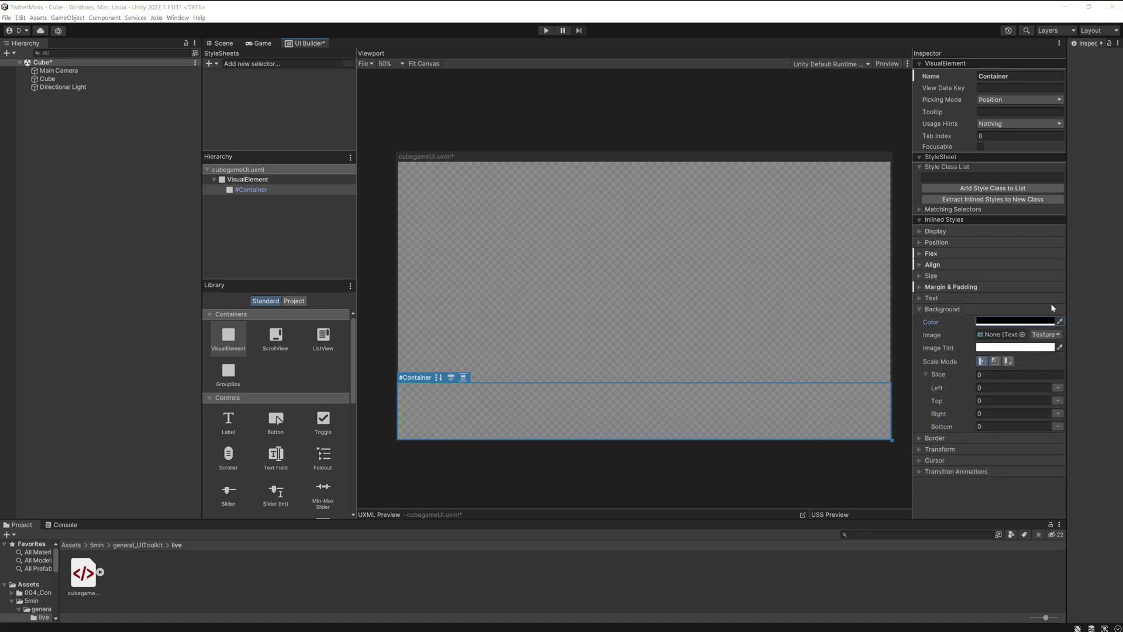
Set the Container background to a semi-transparent E9CDB8 colour.
left_click(1015, 321)
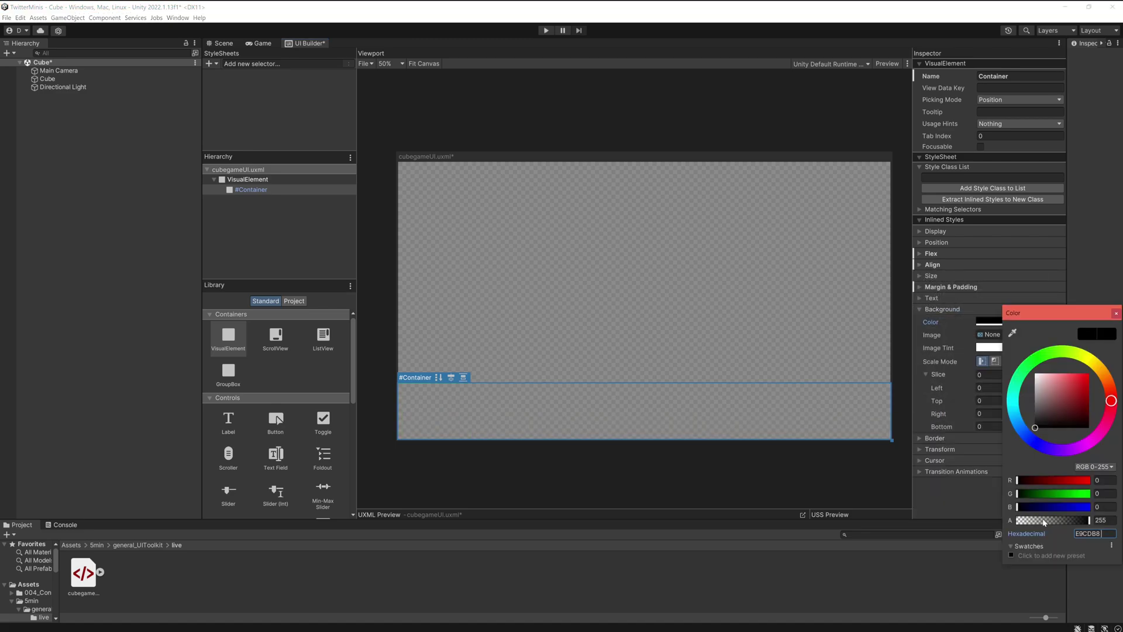
left_click_drag(1048, 520, 1031, 522)
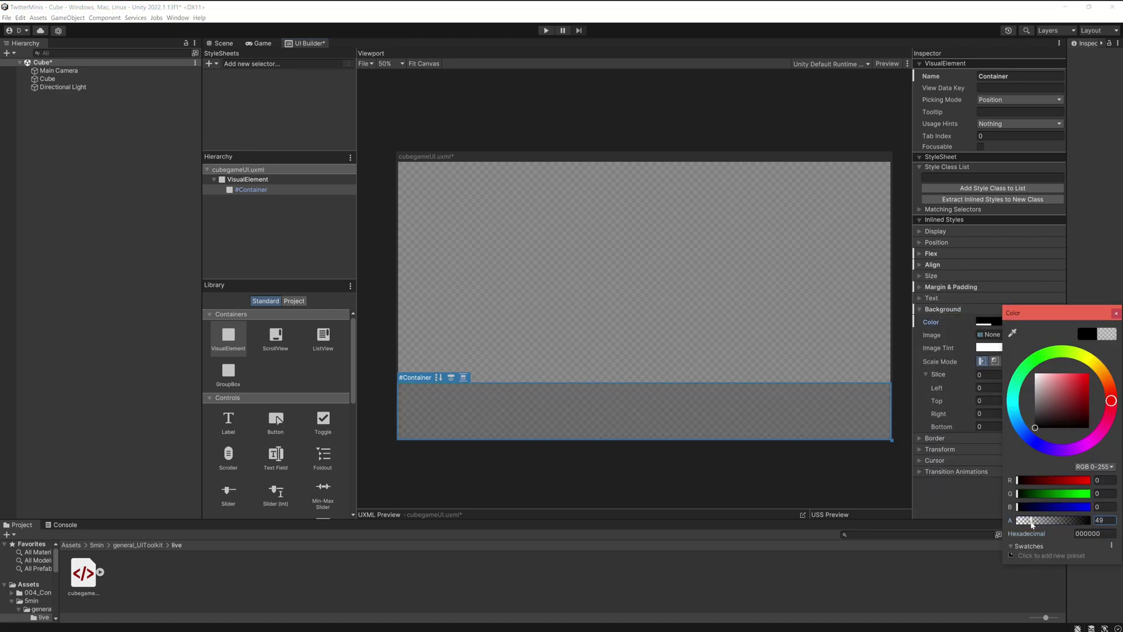
left_click(1089, 534)
type("E9CDB8")
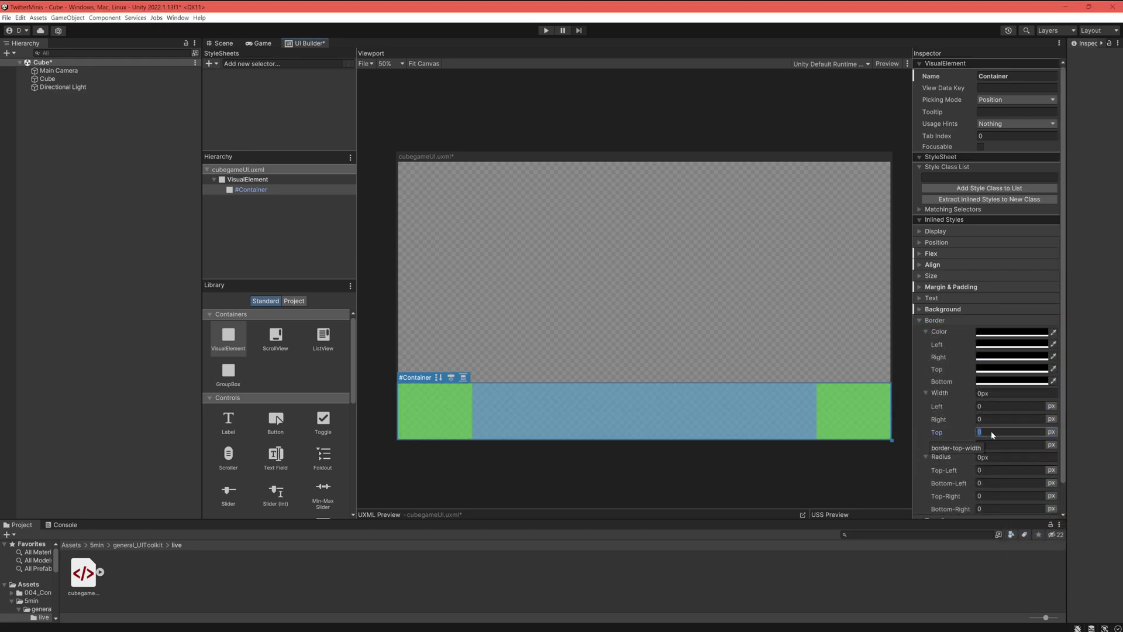
Give the Container a 5 px dark top border.
type("5")
key("Return")
left_click(1012, 369)
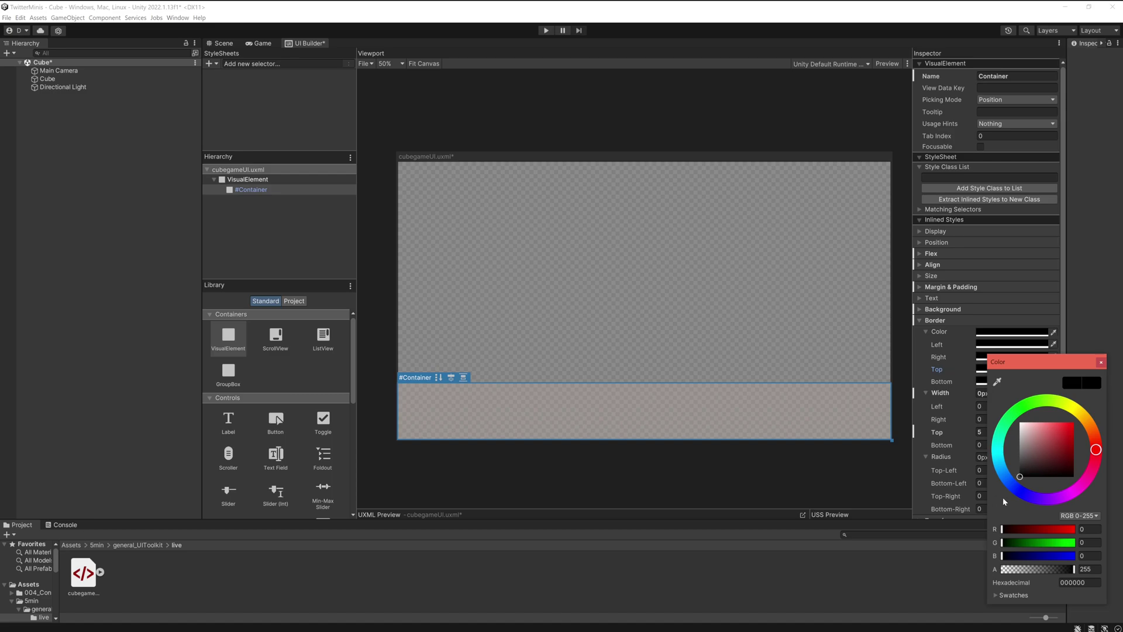
left_click(1034, 472)
left_click(983, 405)
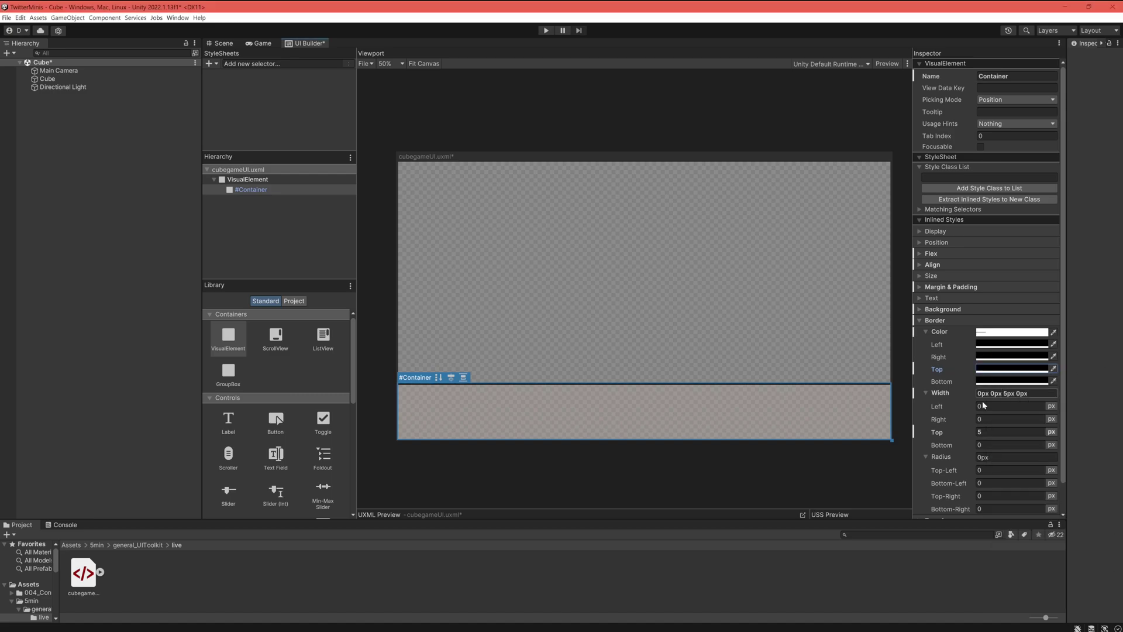
left_click(925, 321)
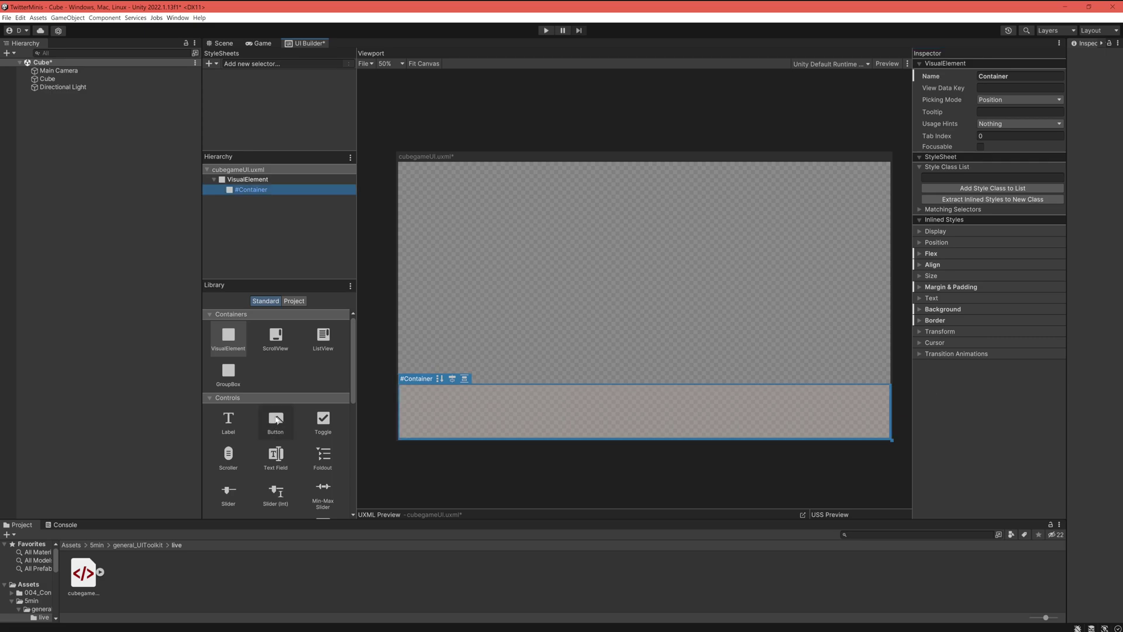
Add the third Button to the Container and set its flex direction to Row.
left_click_drag(276, 421, 254, 207)
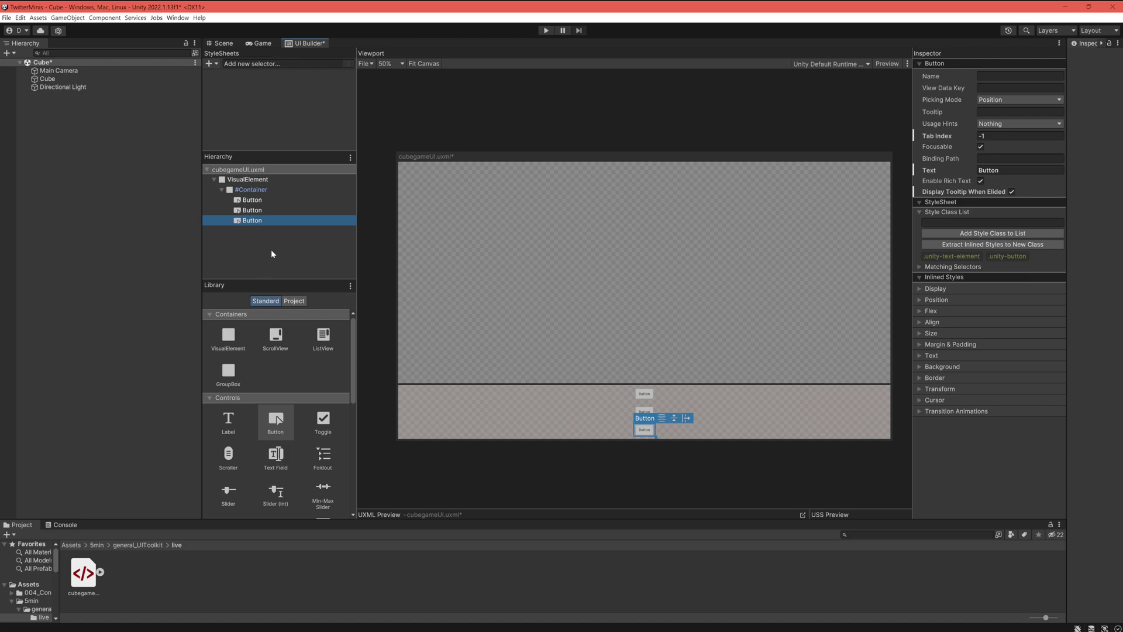
left_click(252, 188)
left_click(930, 254)
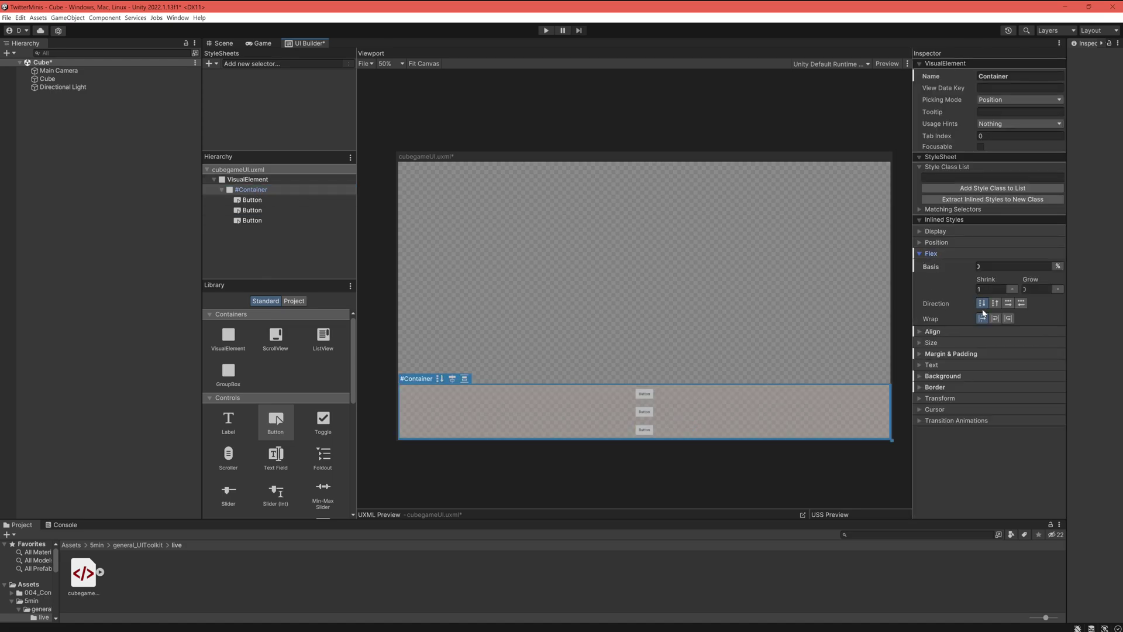
left_click(1009, 303)
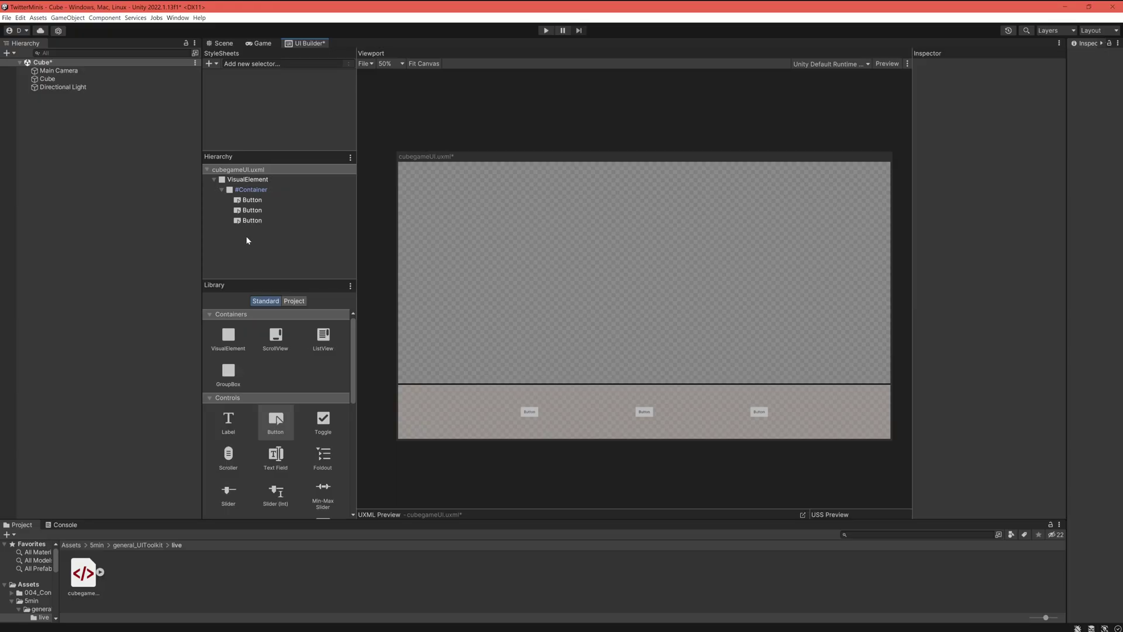
Create and attach a new Stylesheet.uss, then save the cubegameUI document.
left_click(210, 63)
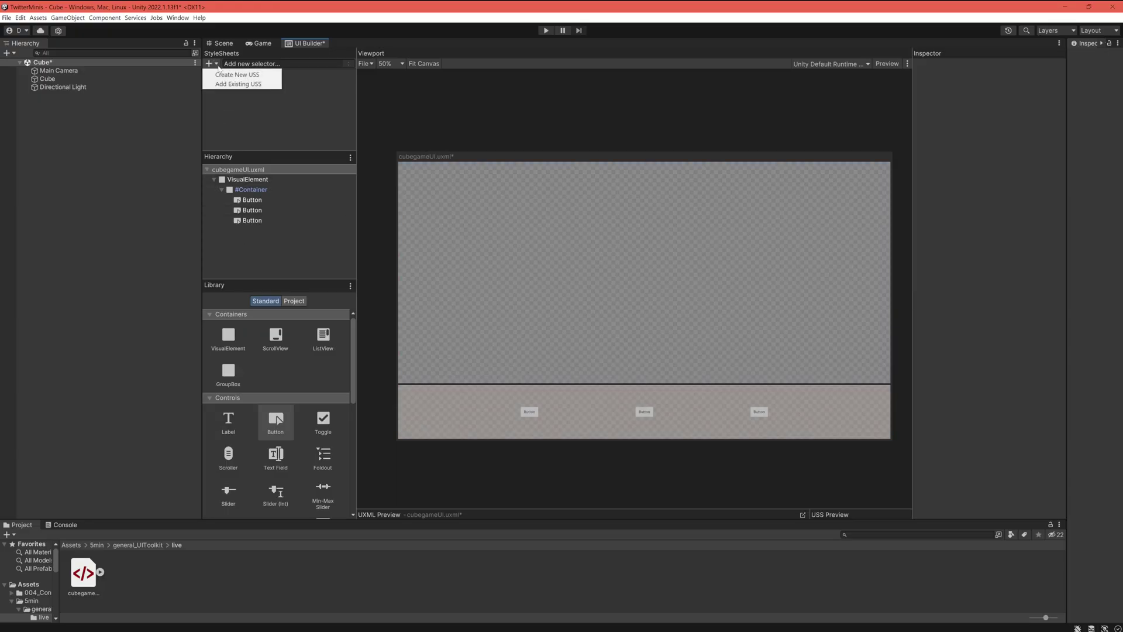
left_click(230, 76)
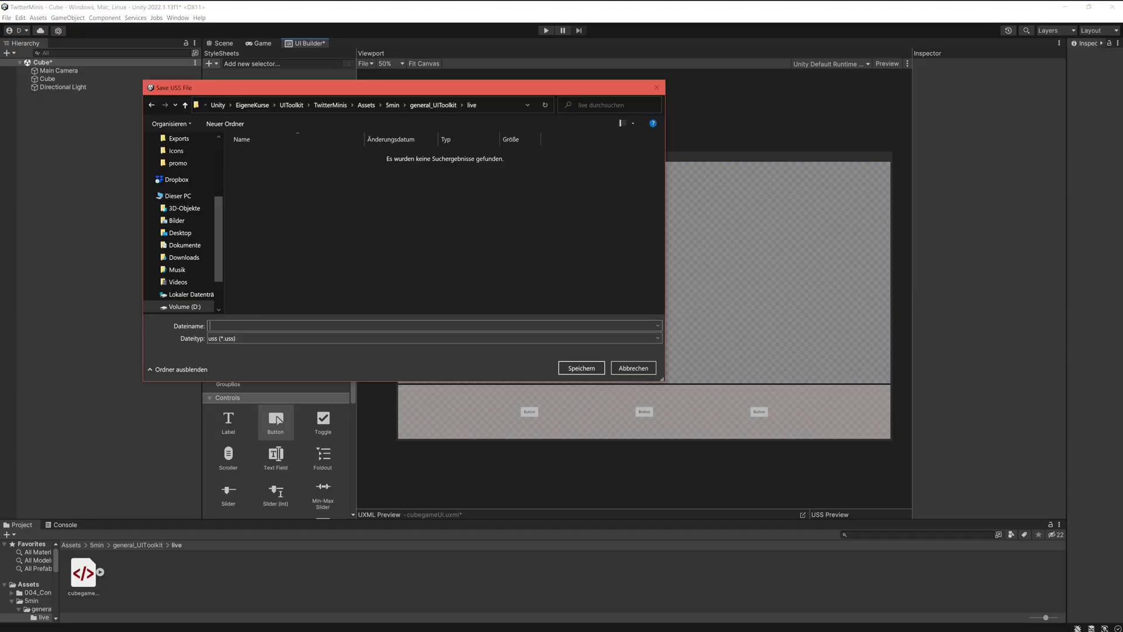
type("Stzlesheet")
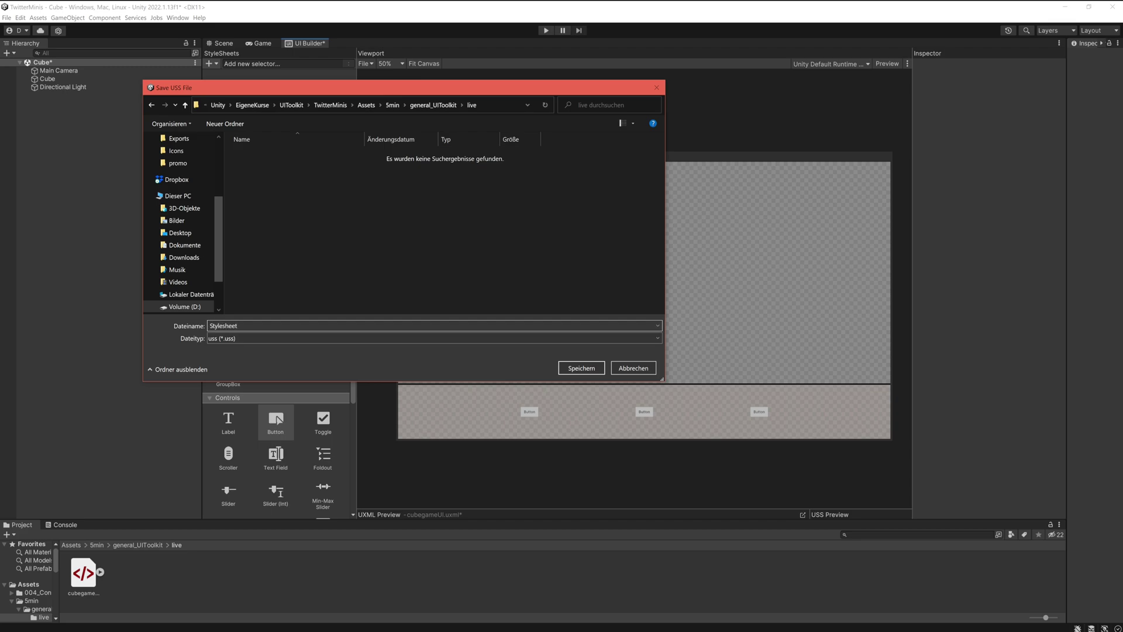
key("Return")
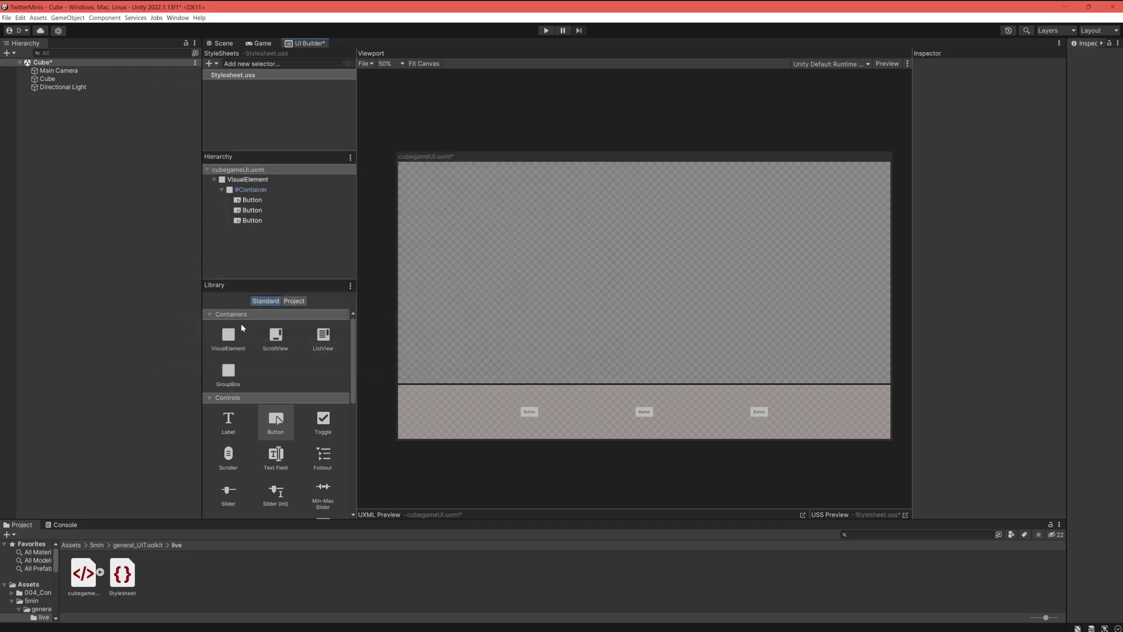
key("ctrl+s")
Create a .button selector sized 180 wide by 65 high.
left_click(244, 63)
type(".button")
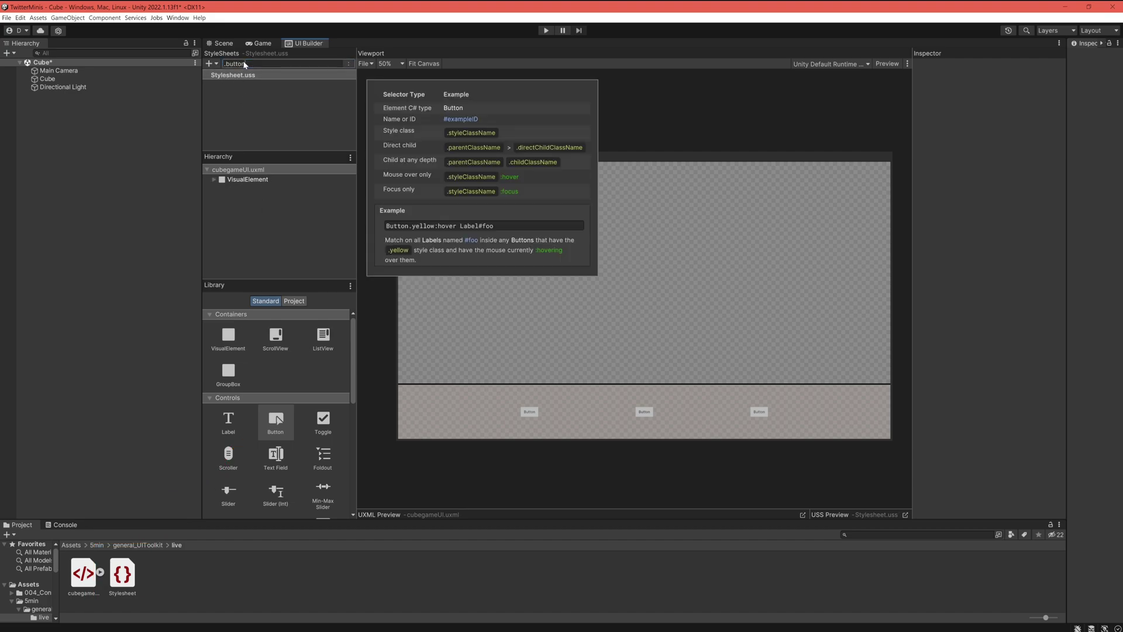
key("Return")
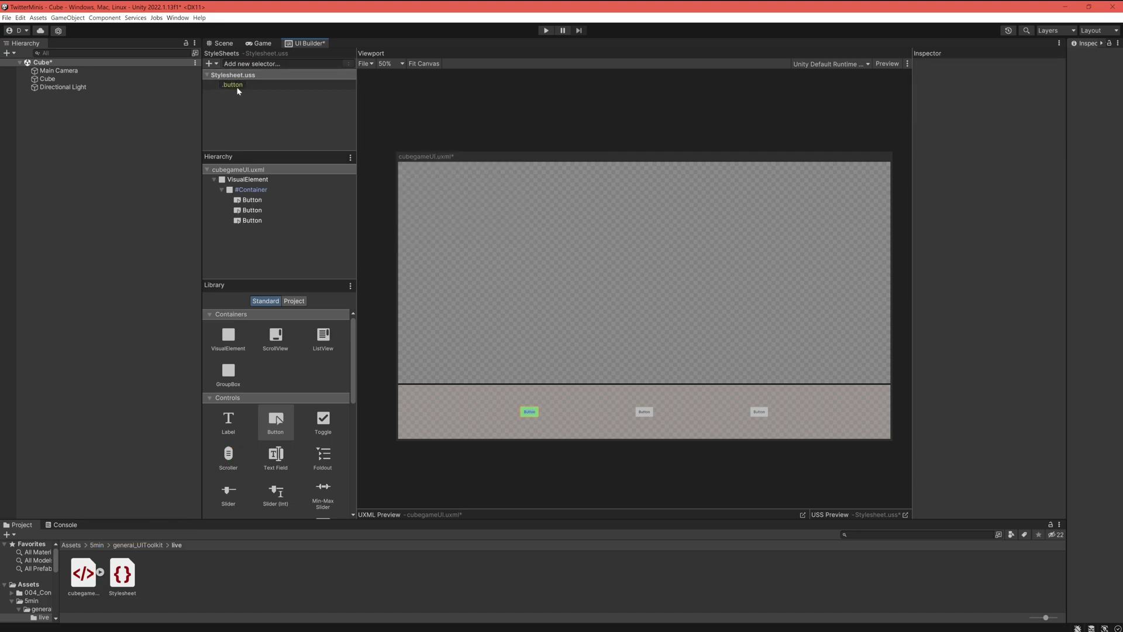
left_click(930, 208)
left_click(993, 230)
type("18")
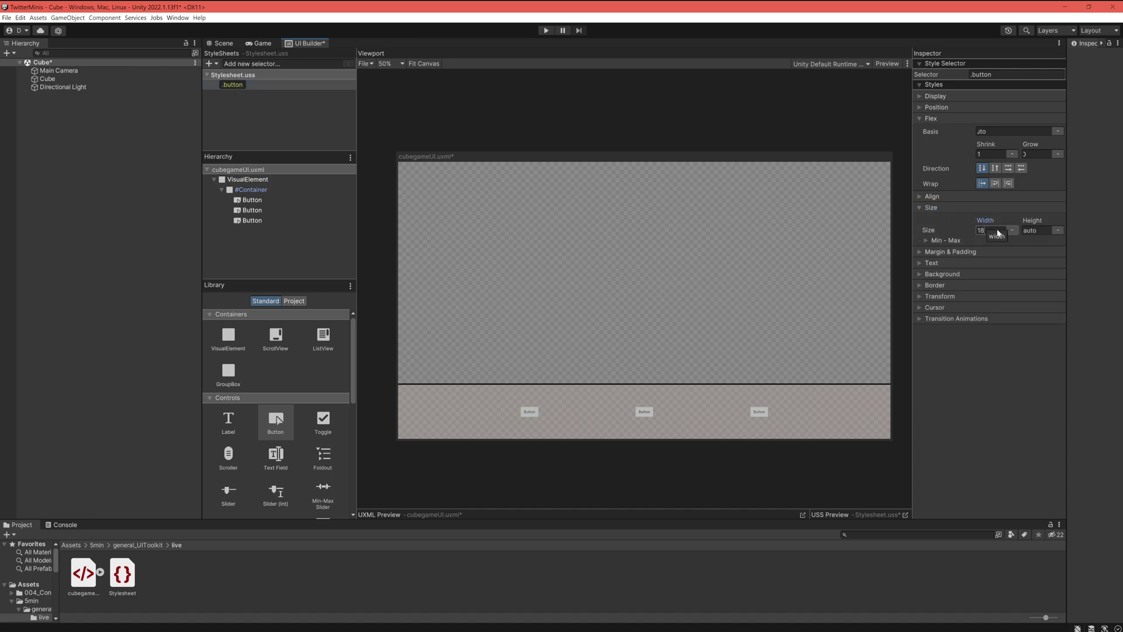
type("0")
left_click(1038, 231)
type("65")
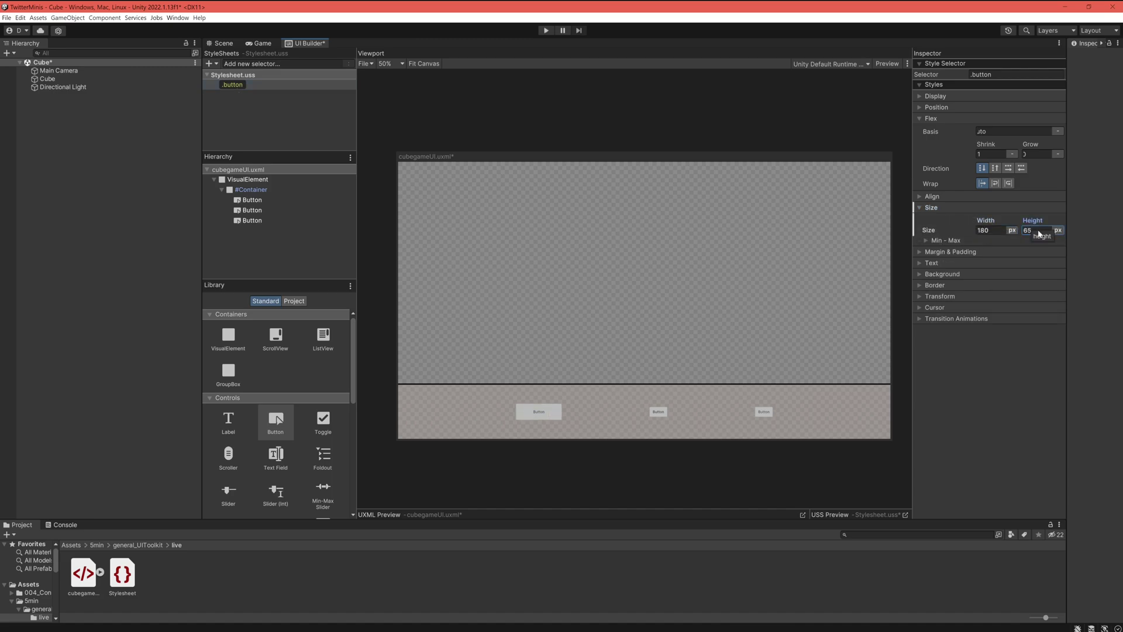
left_click(931, 208)
Set the .button font size to 20.
left_click(932, 230)
left_click(990, 283)
type("2")
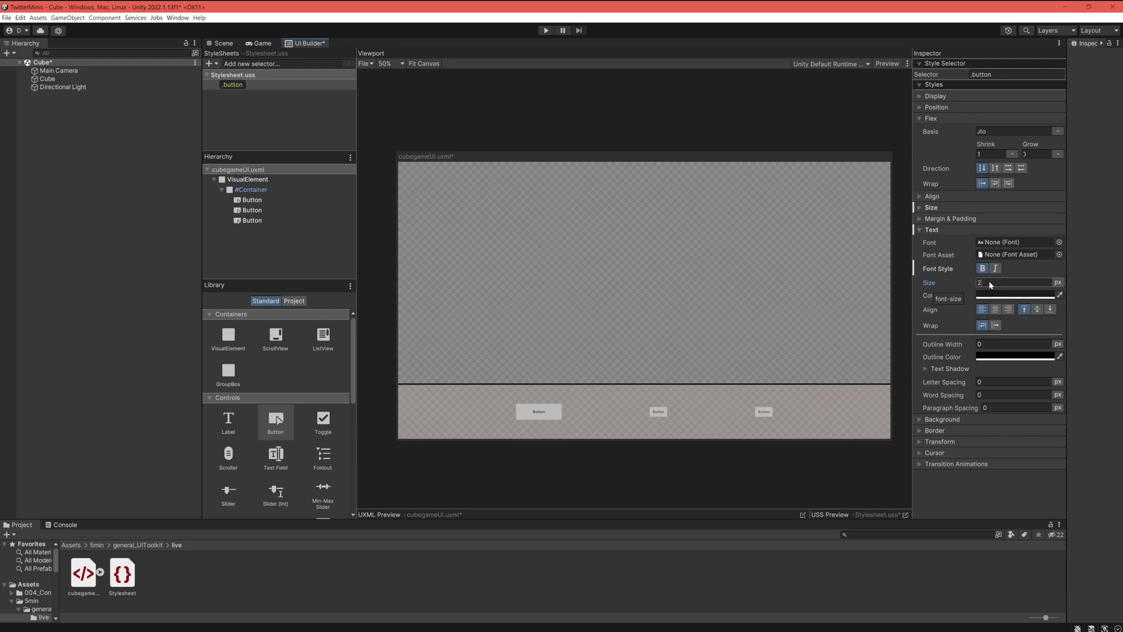
type("0")
left_click(932, 229)
Give the .button style a pale yellow FFF59D background.
left_click(942, 241)
left_click(985, 253)
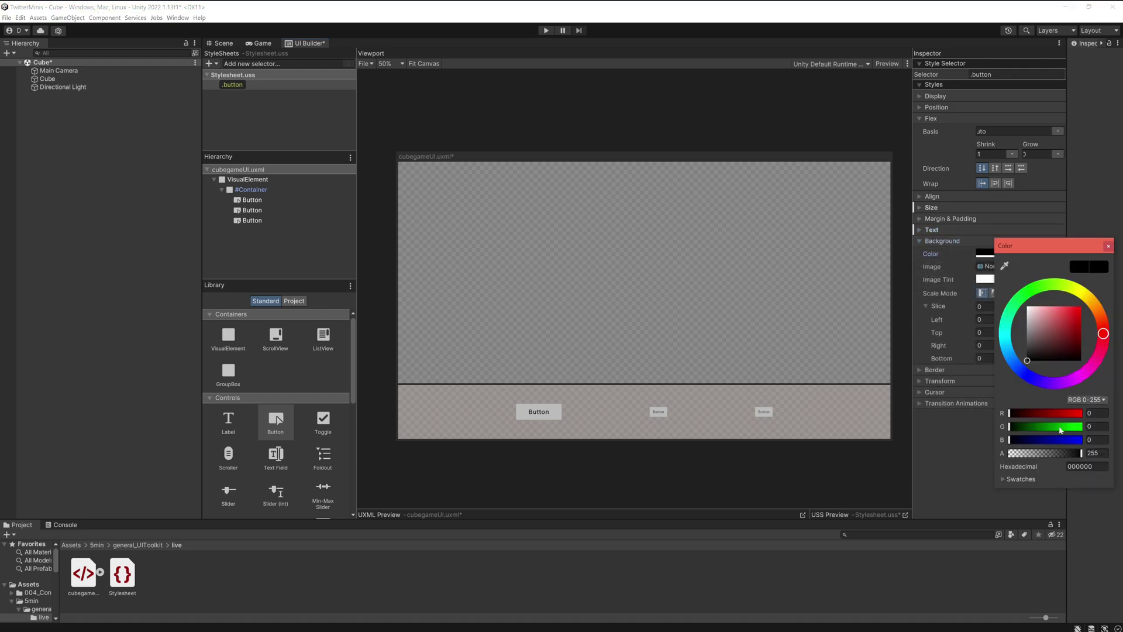
left_click(1087, 467)
type("FFF59D")
key("Return")
left_click(943, 241)
Give the .button style a dark border 5 px wide.
left_click(935, 252)
left_click(996, 263)
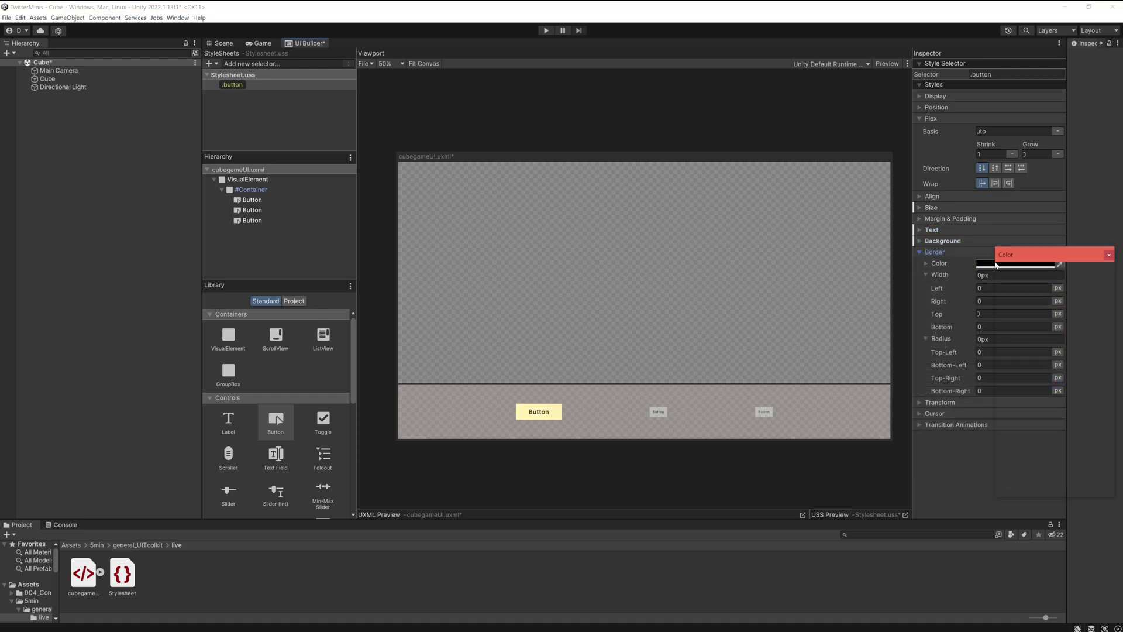
left_click(996, 276)
type("5")
key("Return")
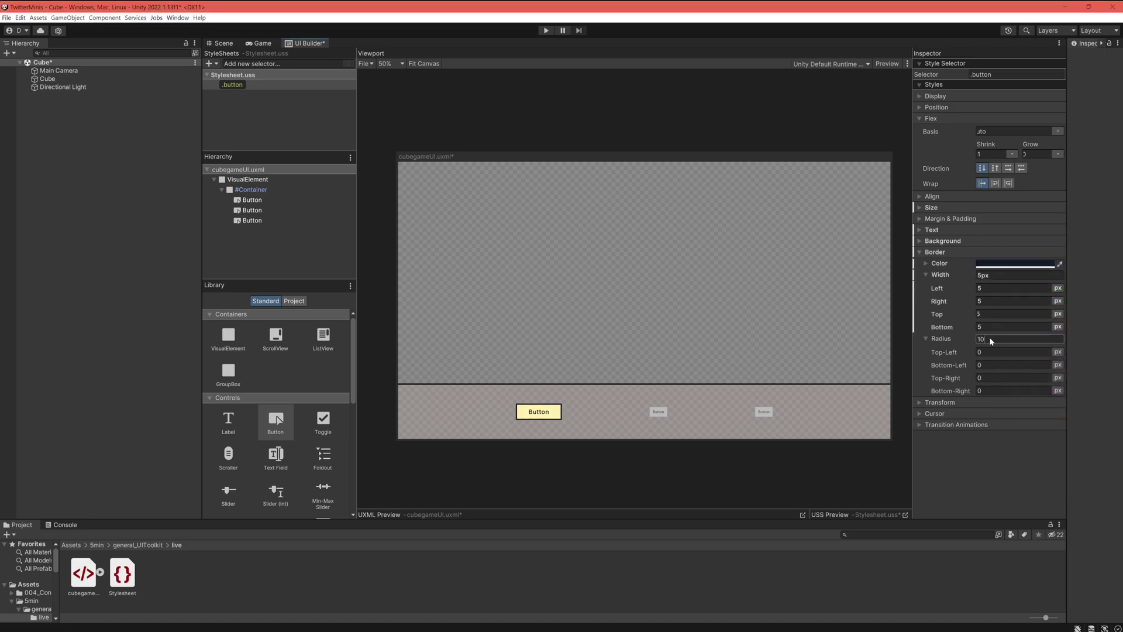
left_click(935, 252)
Apply the .button style to each of the three buttons.
left_click(231, 85)
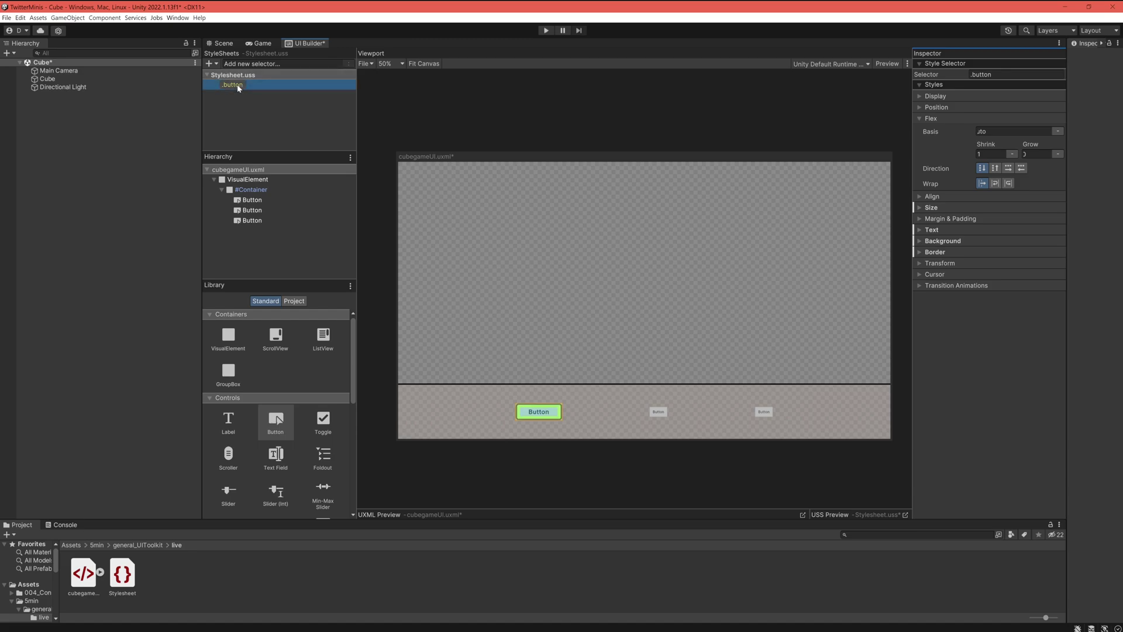
left_click_drag(229, 86, 560, 286)
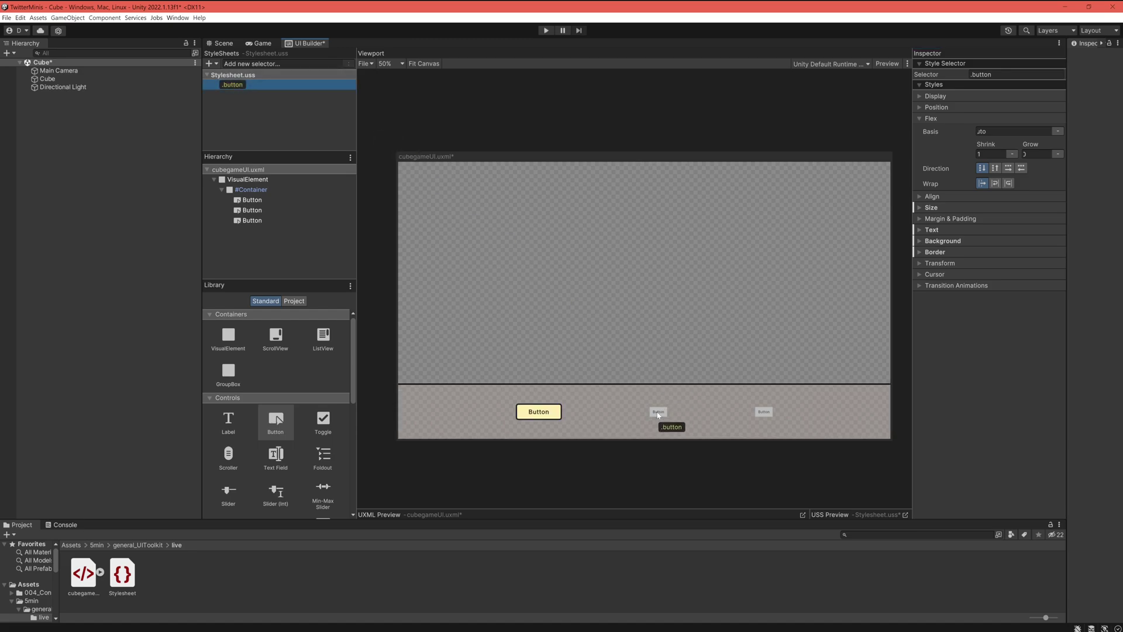
left_click_drag(658, 414, 658, 413)
left_click_drag(233, 84, 770, 409)
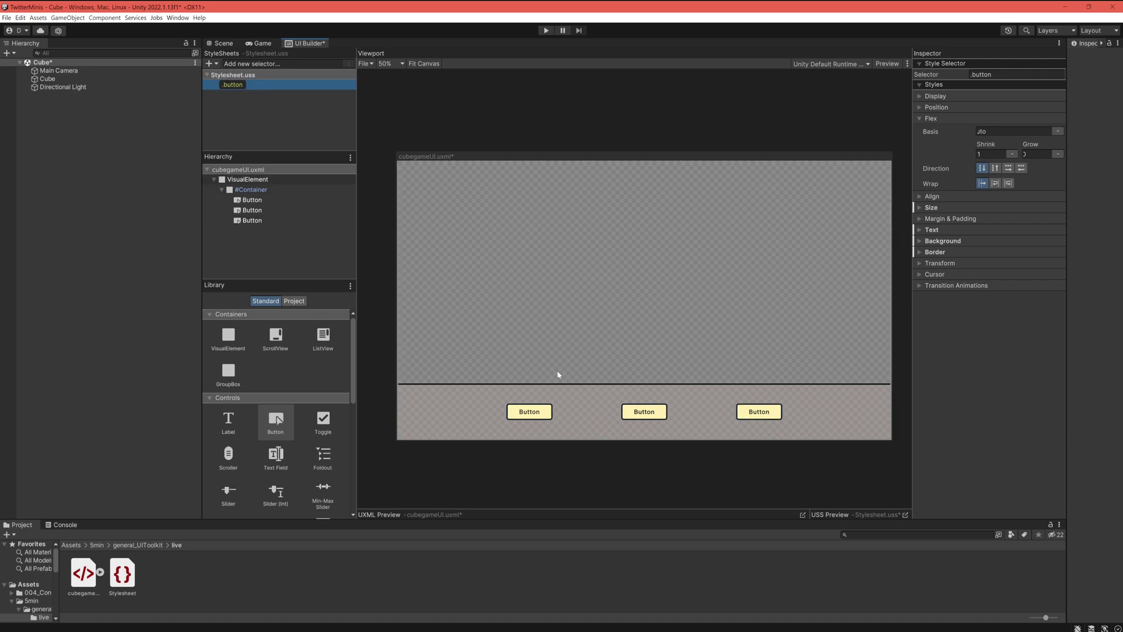
Label the buttons START, STOP and COLOR.
left_click(529, 412)
type("START")
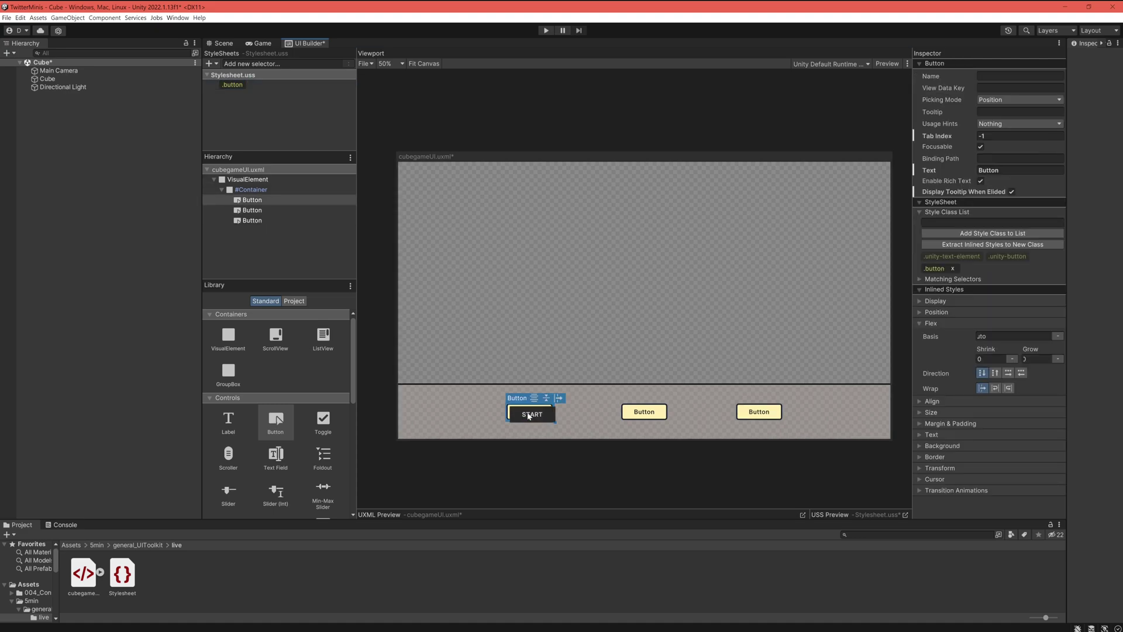
double_click(646, 413)
type("STOP")
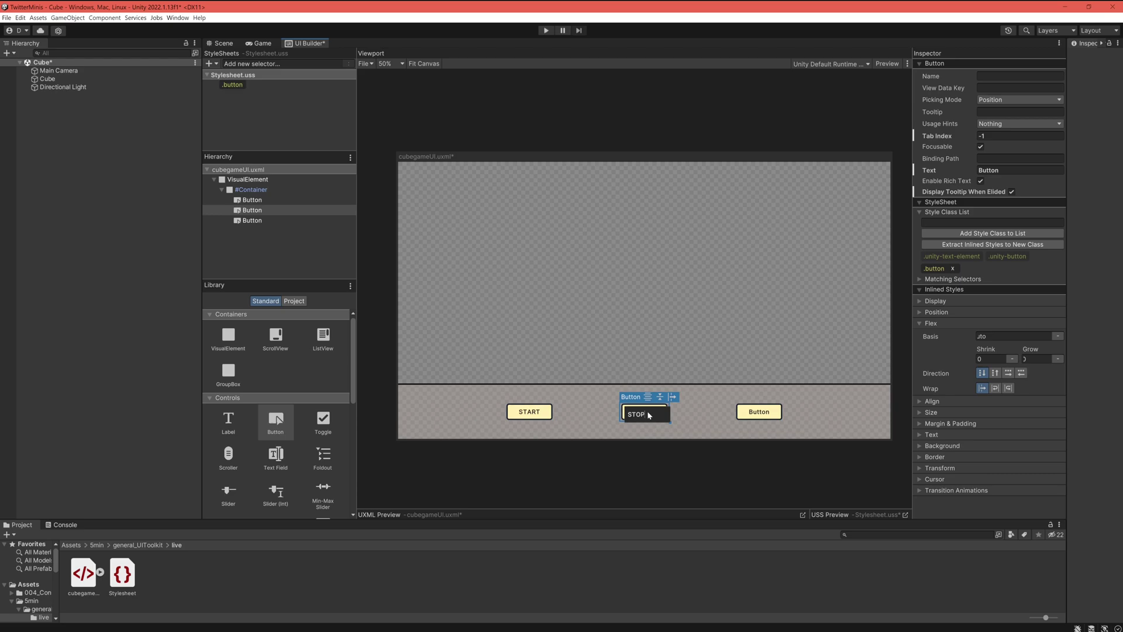
double_click(759, 413)
type("COLOR")
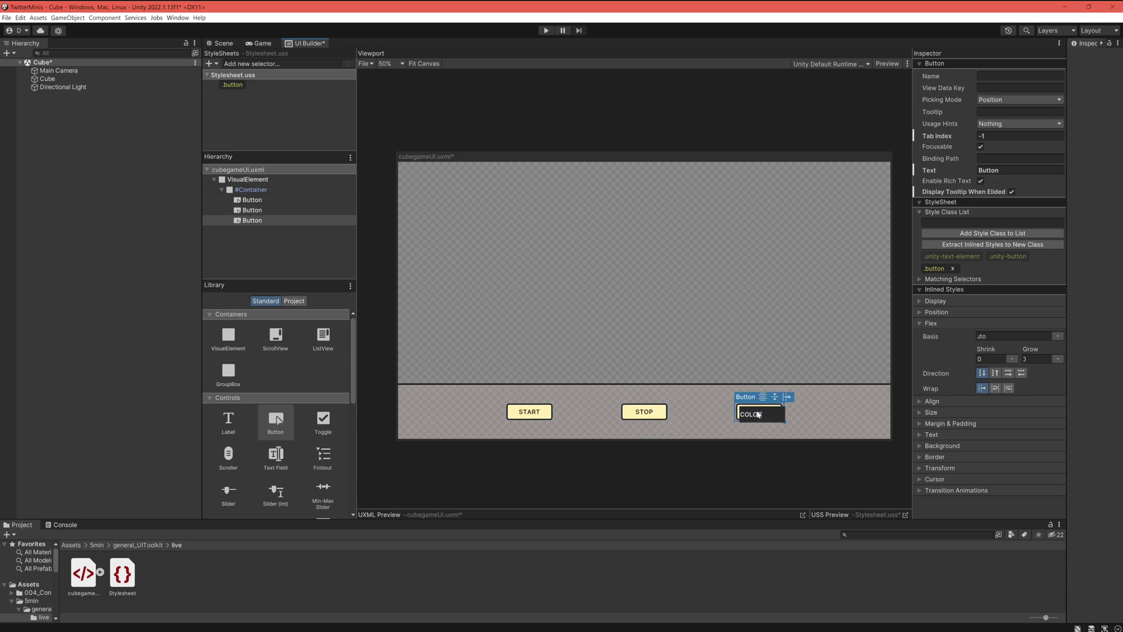
left_click(731, 484)
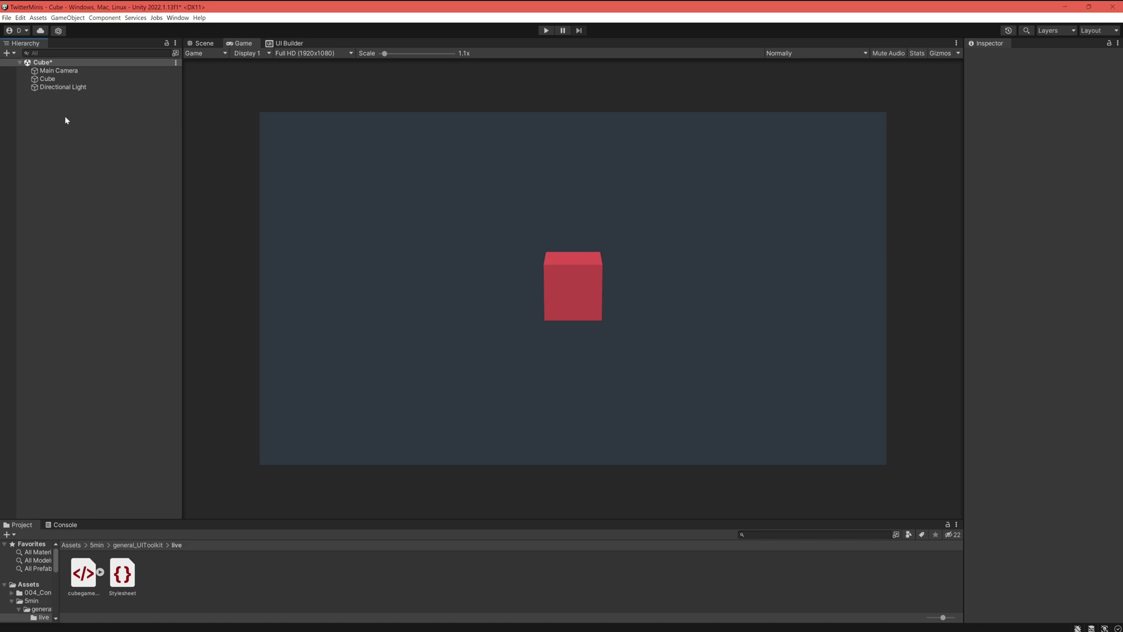
Add a UI Document to the scene with cubegameUI as its Source Asset.
right_click(65, 120)
mouse_move(169, 294)
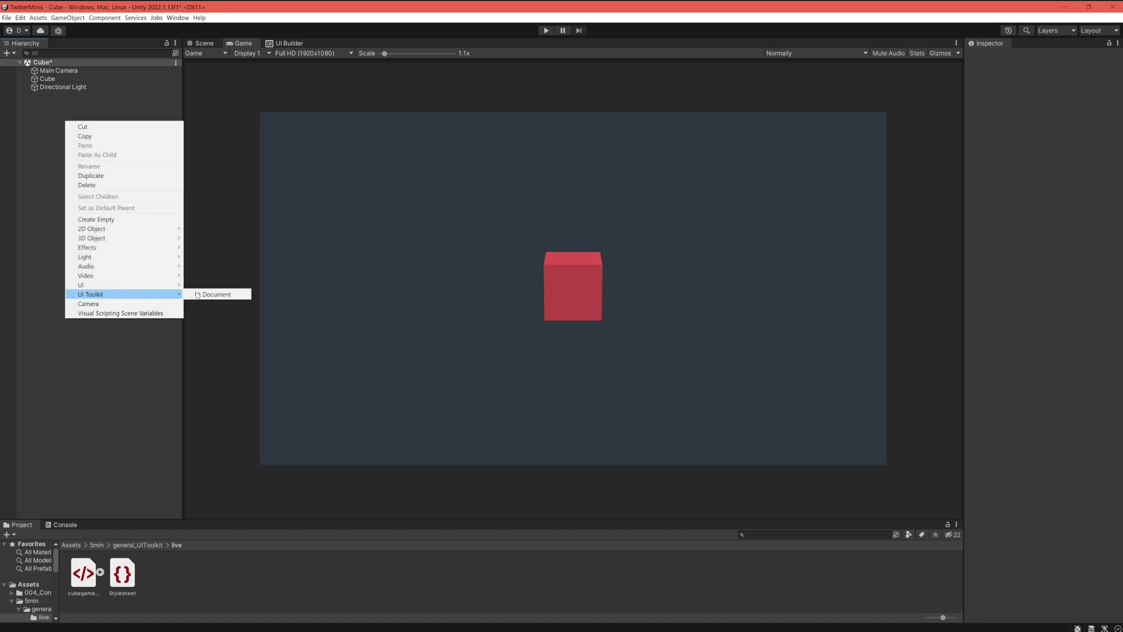
left_click(213, 295)
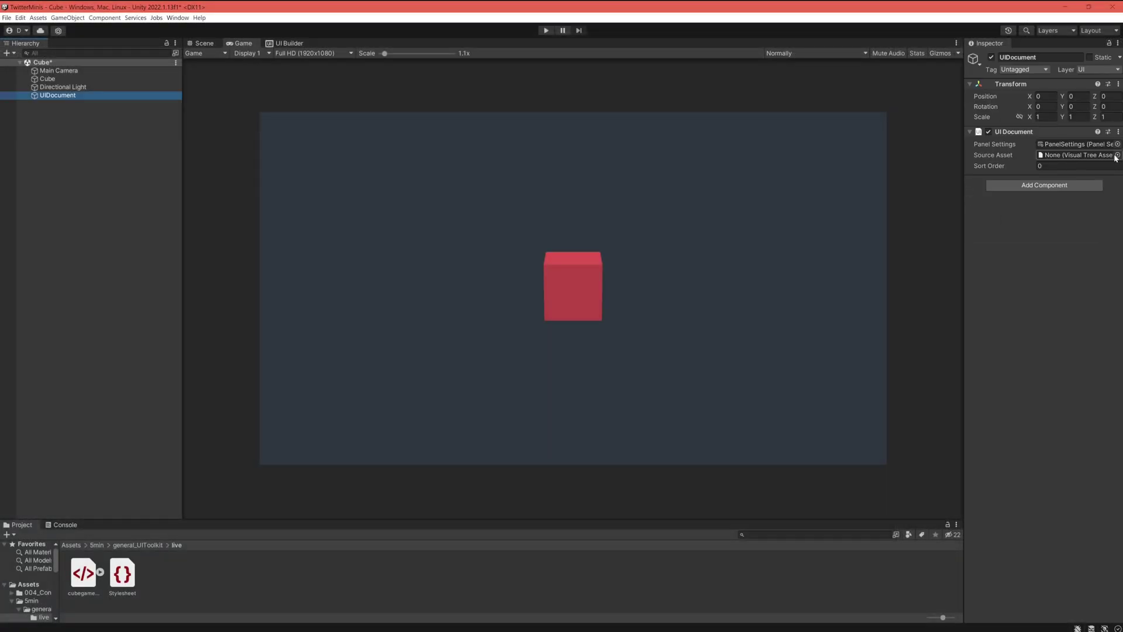
left_click(1118, 179)
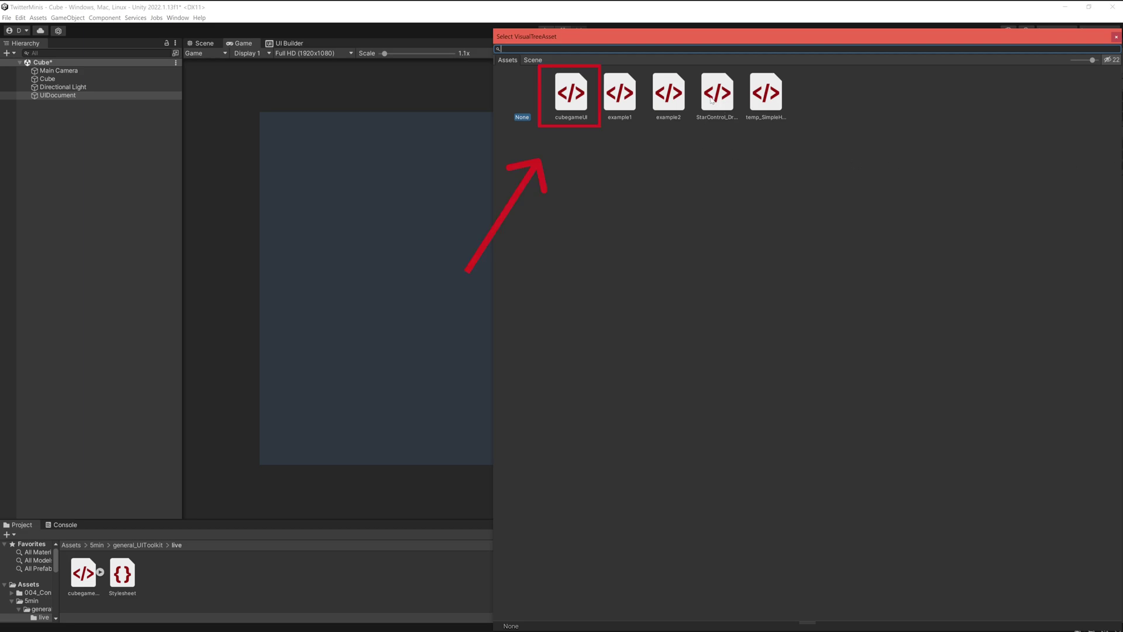
double_click(567, 101)
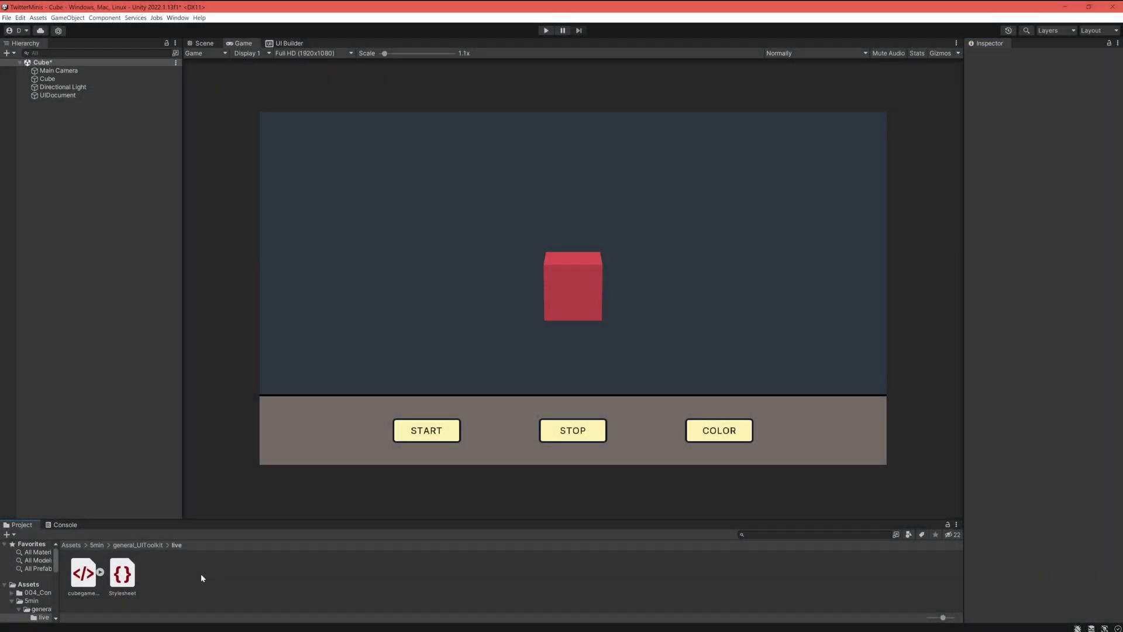
Create a new C# script named UI in the Project folder.
right_click(202, 574)
mouse_move(269, 363)
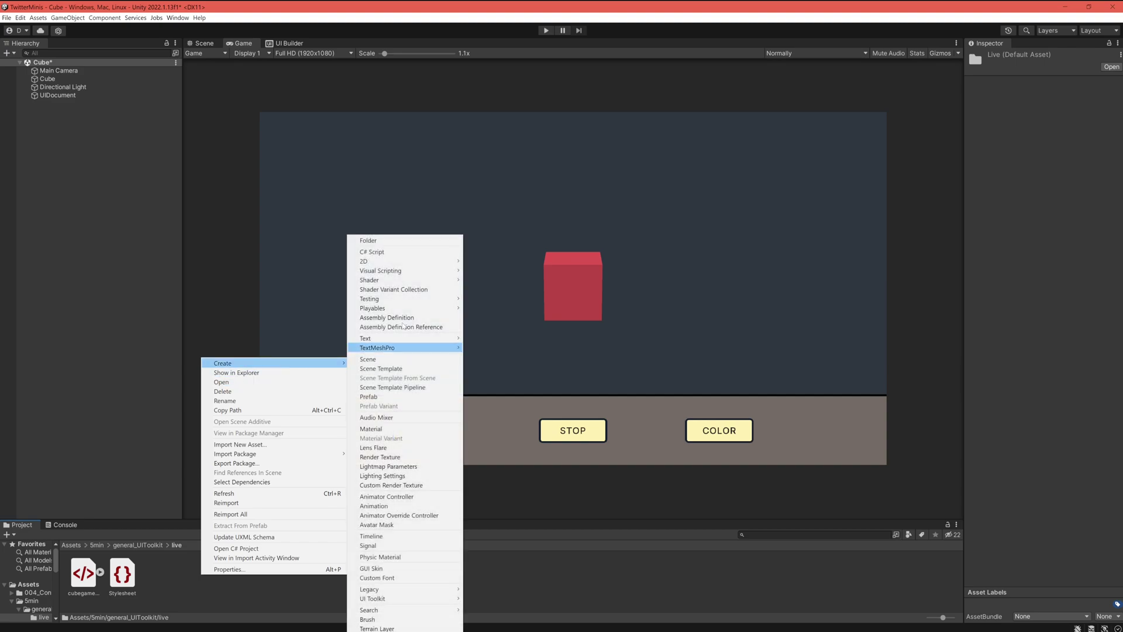
left_click(372, 252)
type("UI")
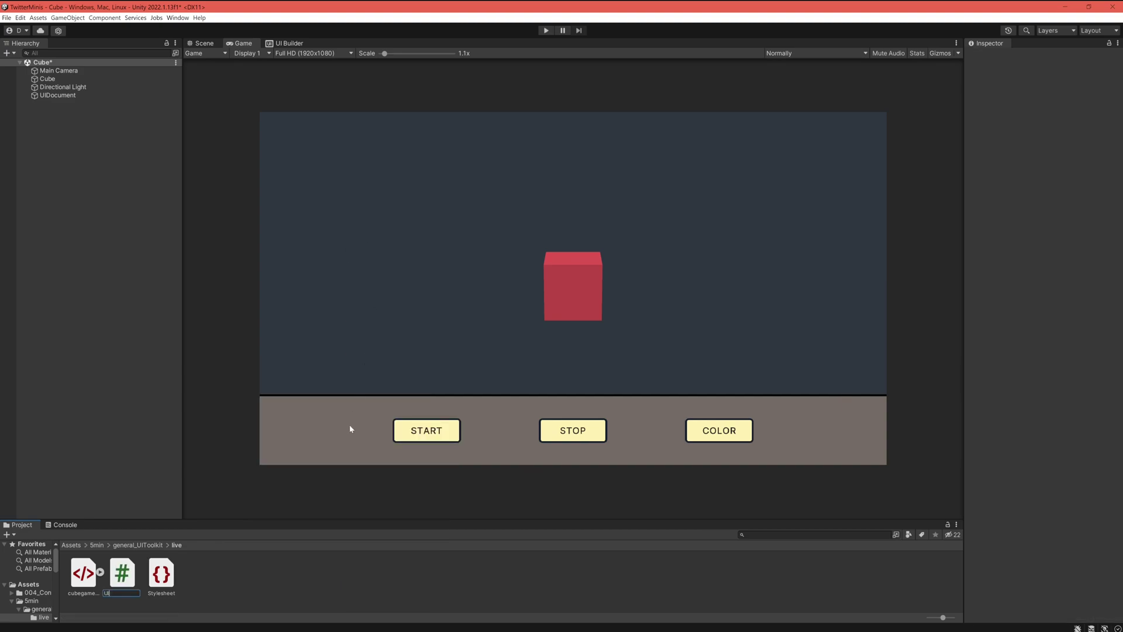
key("Return")
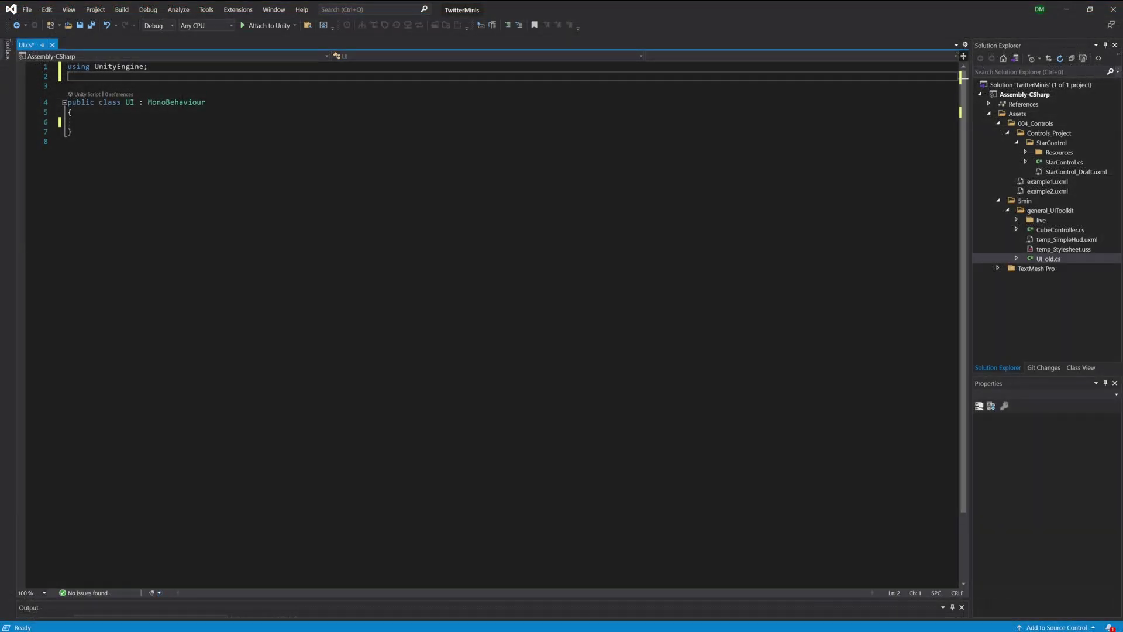
Add 'using UnityEngine.UIElements;' and a public CubeController cube field to the UI script.
type("using UnityEngine")
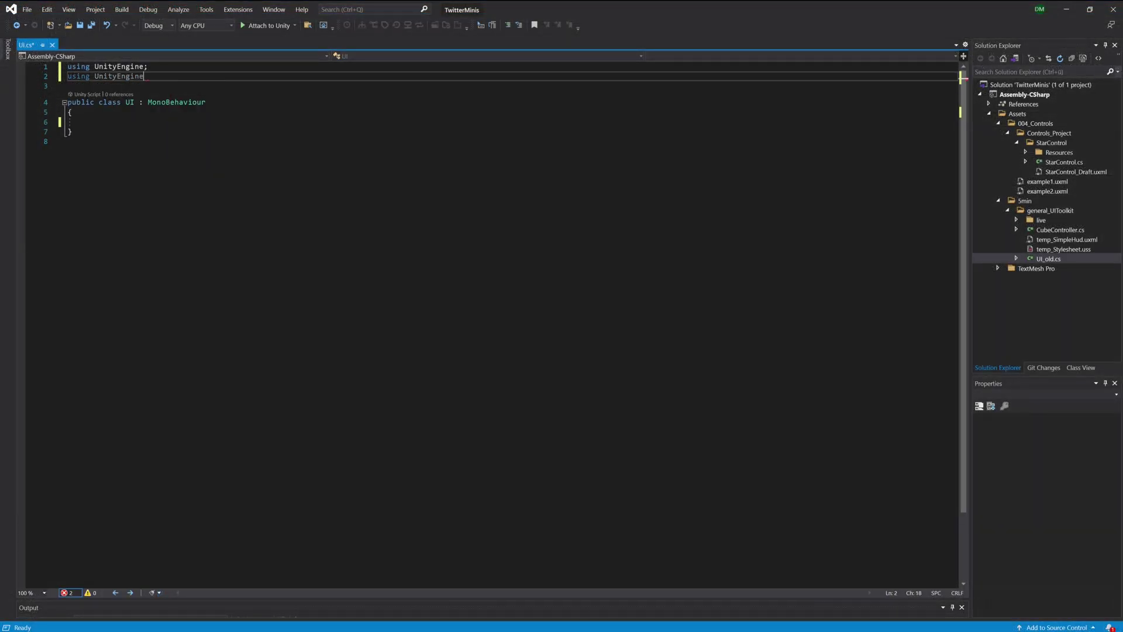
type(".UiE;")
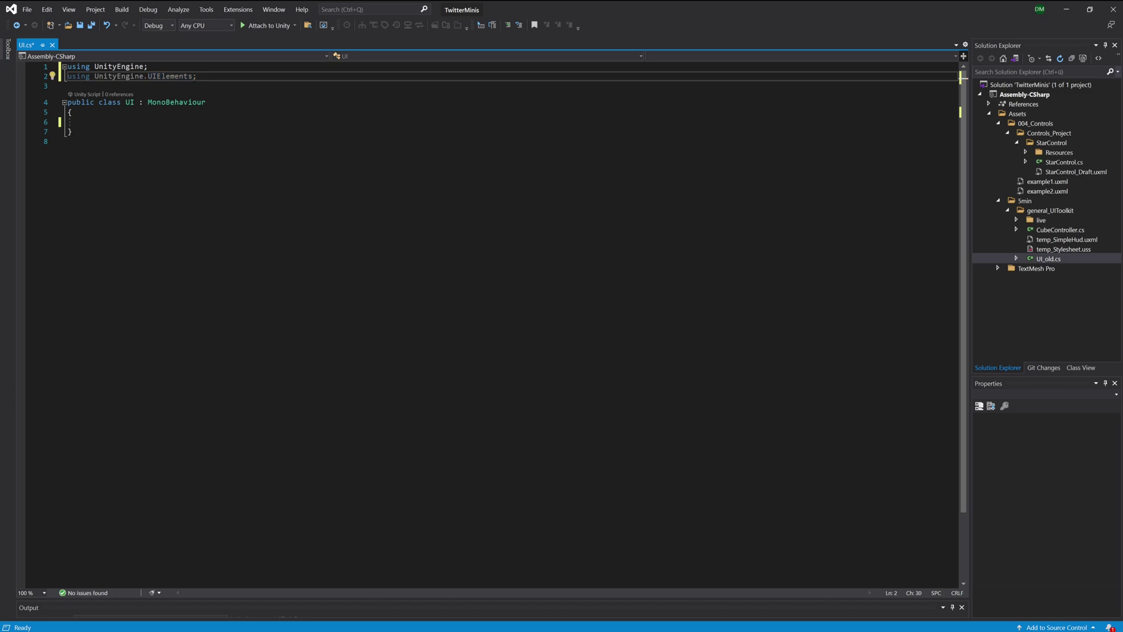
left_click(86, 122)
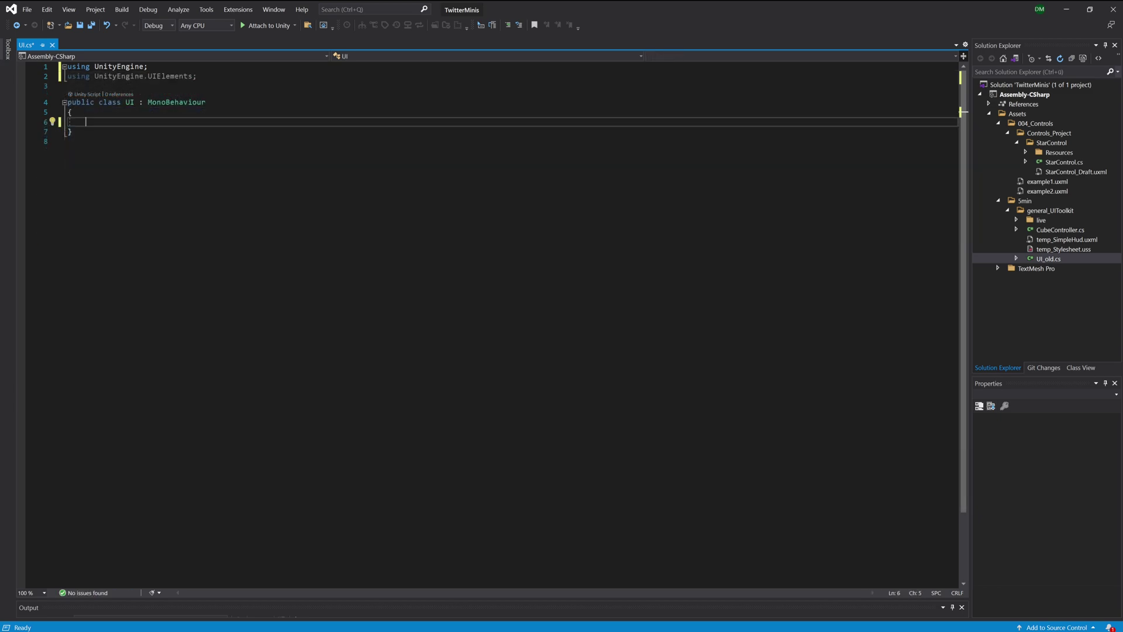
type("public CubeController cube;")
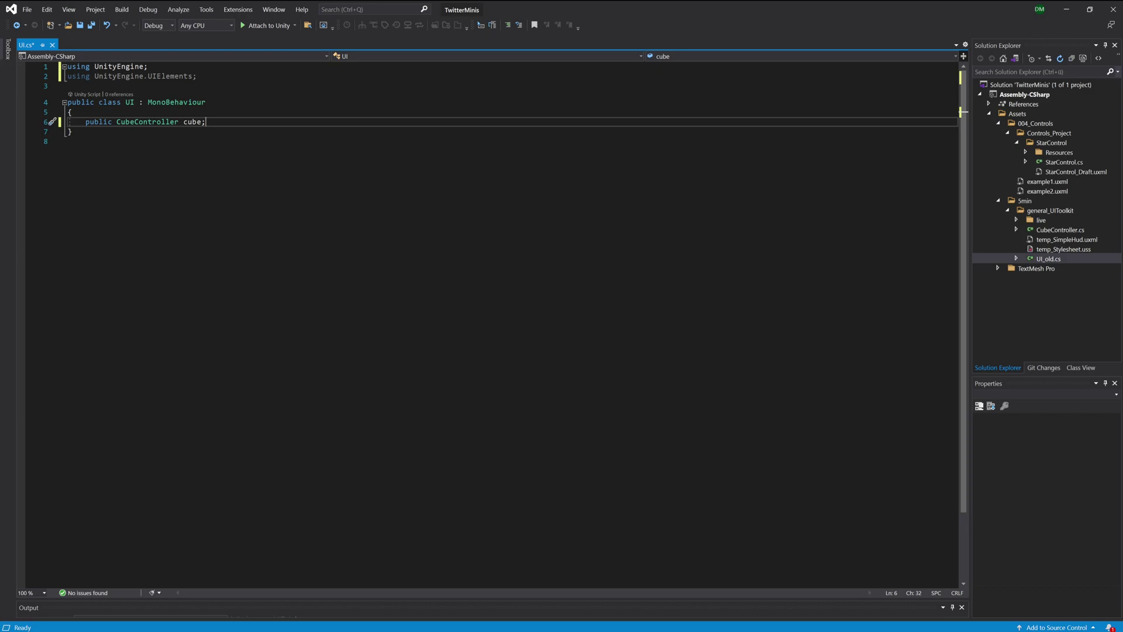
key("Return")
key("Return")
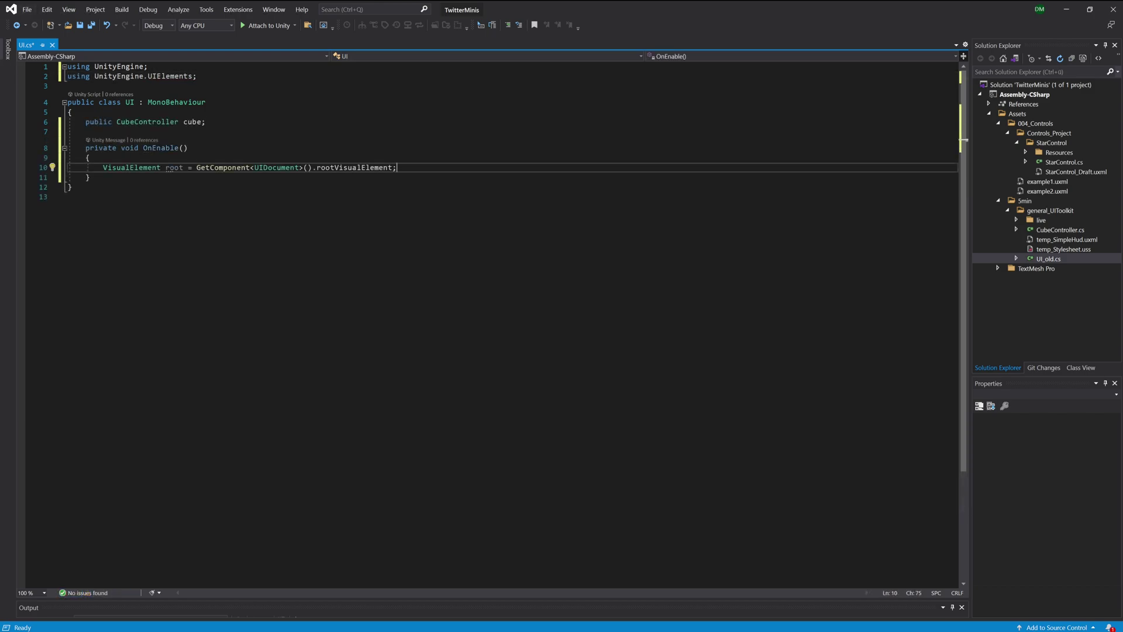
key("Return")
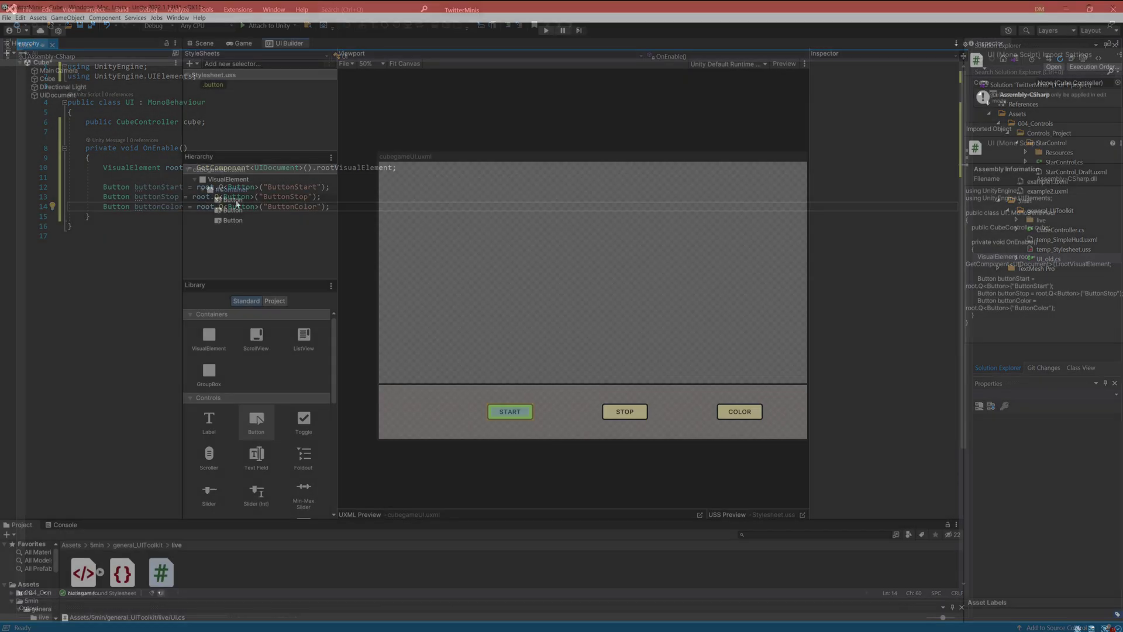
In UI Builder, rename the START and STOP buttons to ButtonStart and ButtonStop, then start renaming COLOR.
double_click(237, 201)
type("ButtonStart")
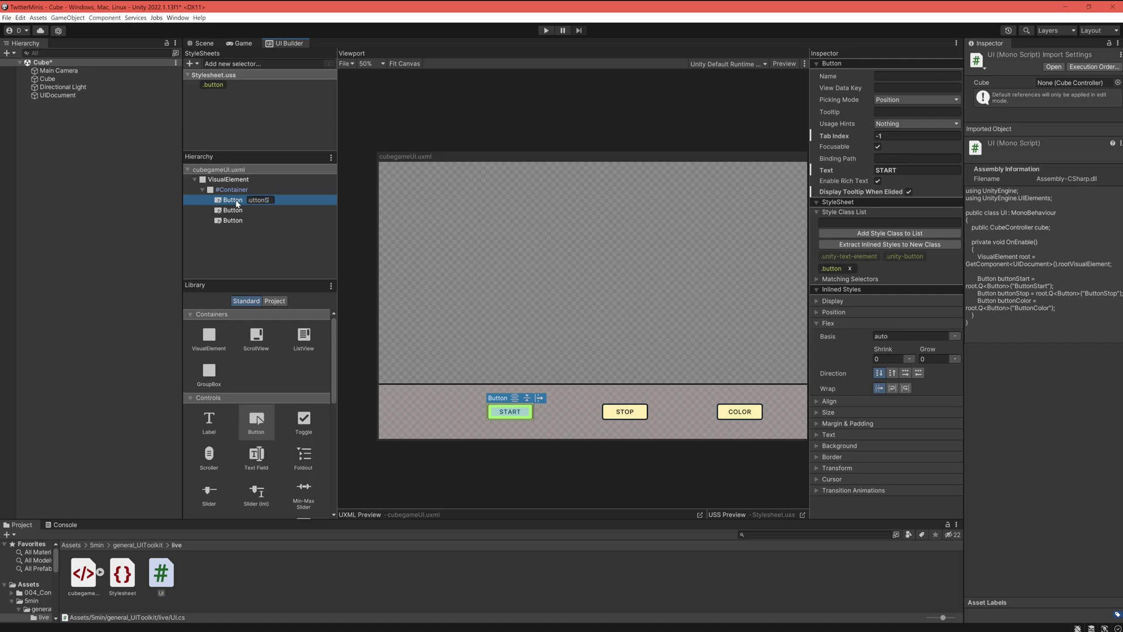
key("Return")
double_click(233, 210)
type("ButtonStop")
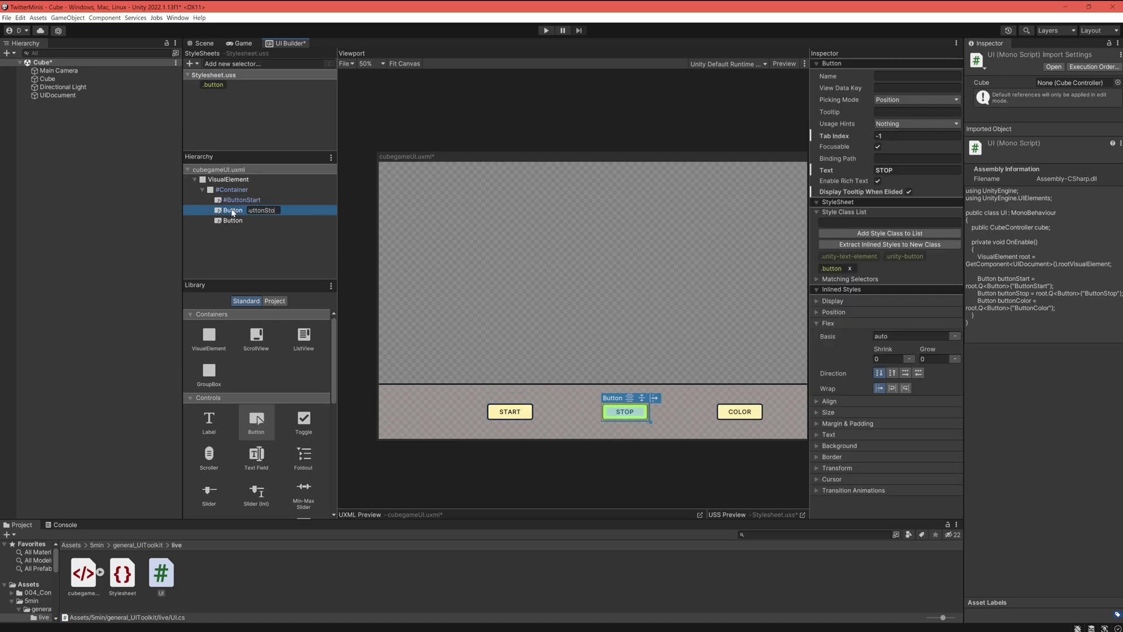
key("Return")
left_click(237, 220)
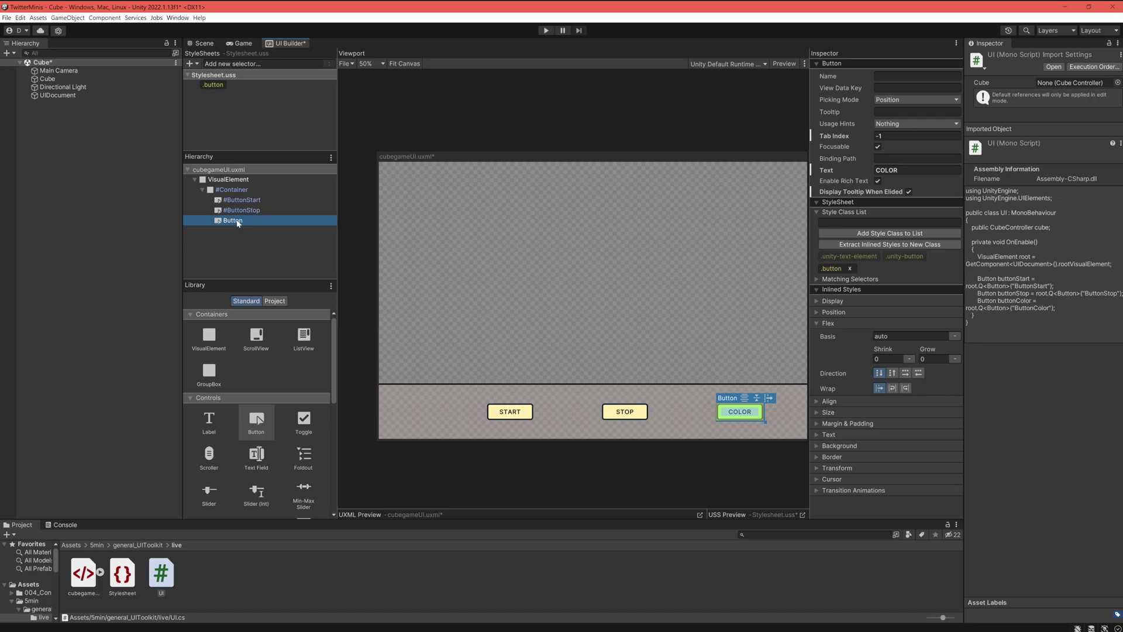
double_click(236, 220)
Name the COLOR button ButtonColor and add clicked handlers calling StartRotate, StopRotate and ChangeColor.
type("ButtonColor")
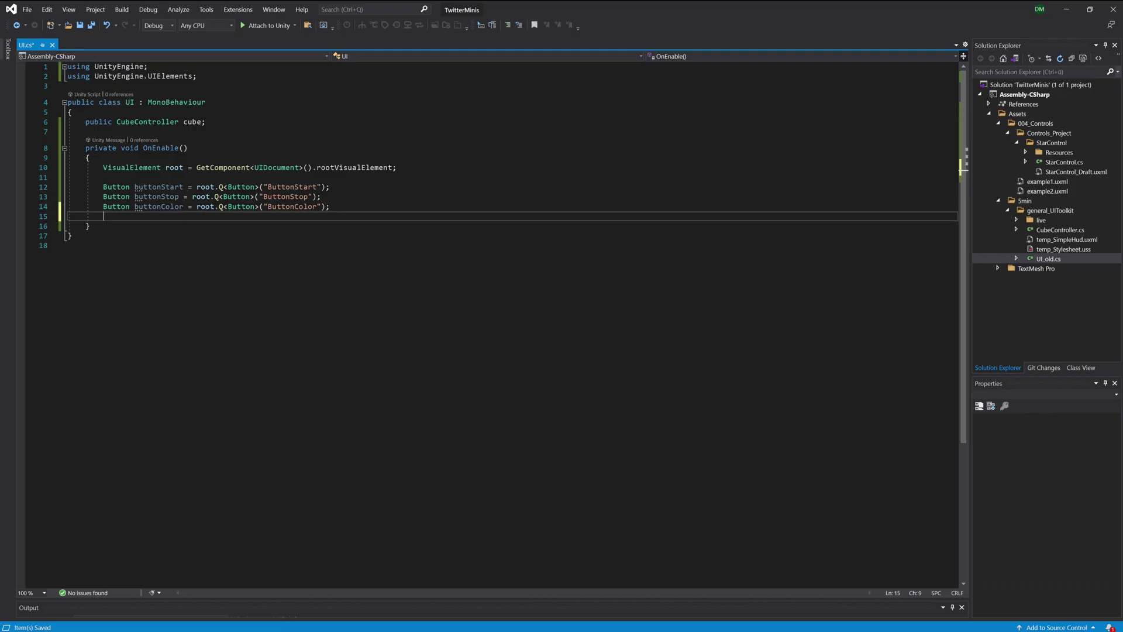
key("Return")
type("buttonStart.clicked += () => cube.StartRotate(); buttonStop.clicked += () => cube.StopRotate(); buttonColor.clicked += () => cube.ChangeColor();")
left_click(68, 274)
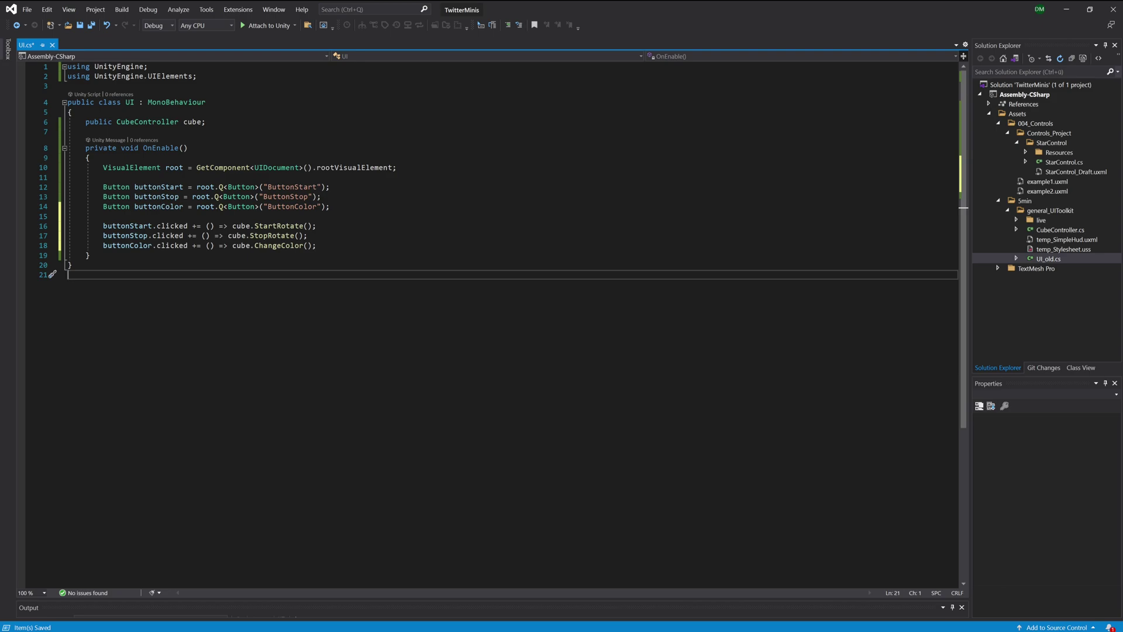
left_click(317, 226)
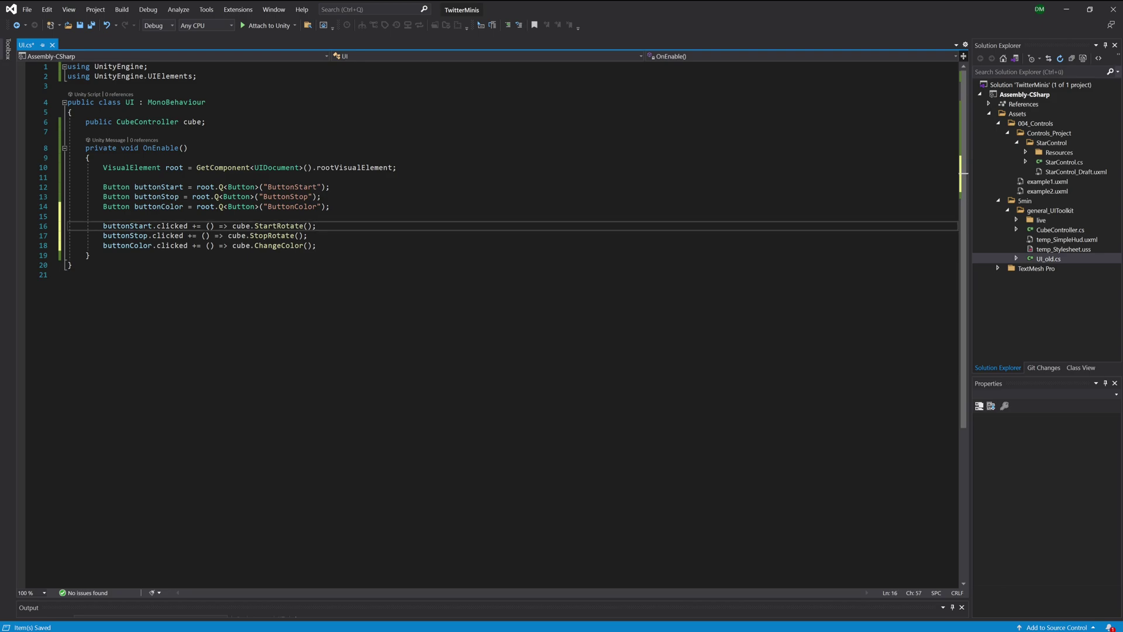
left_click(308, 235)
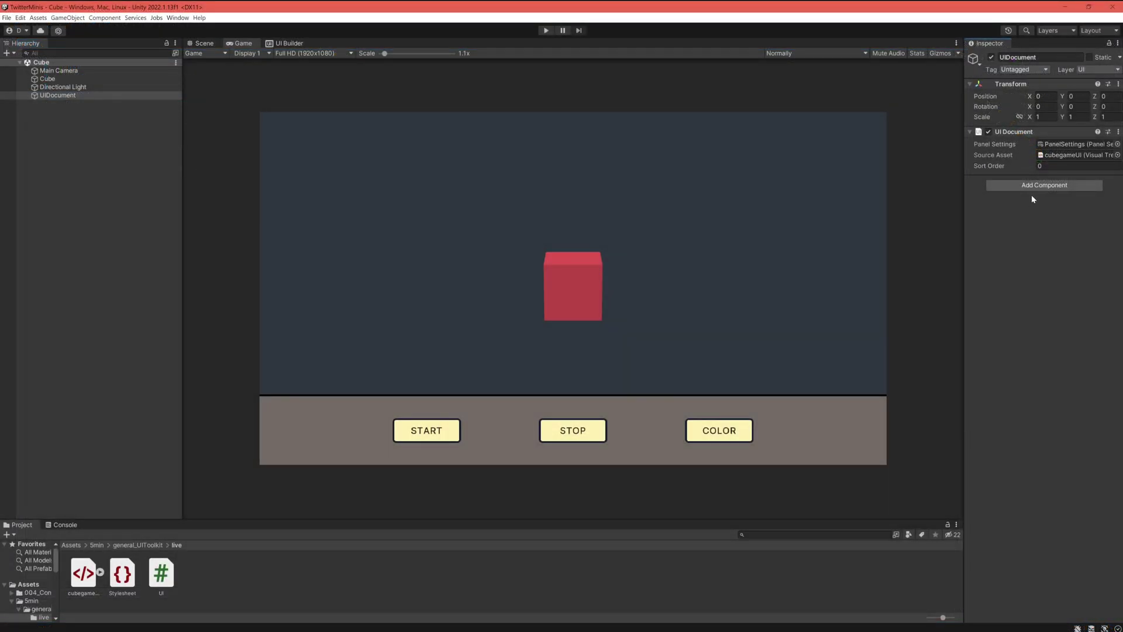
Add the UI script to UIDocument, assign Cube to its Cube field, and enter Play mode.
left_click(1036, 186)
type("ui")
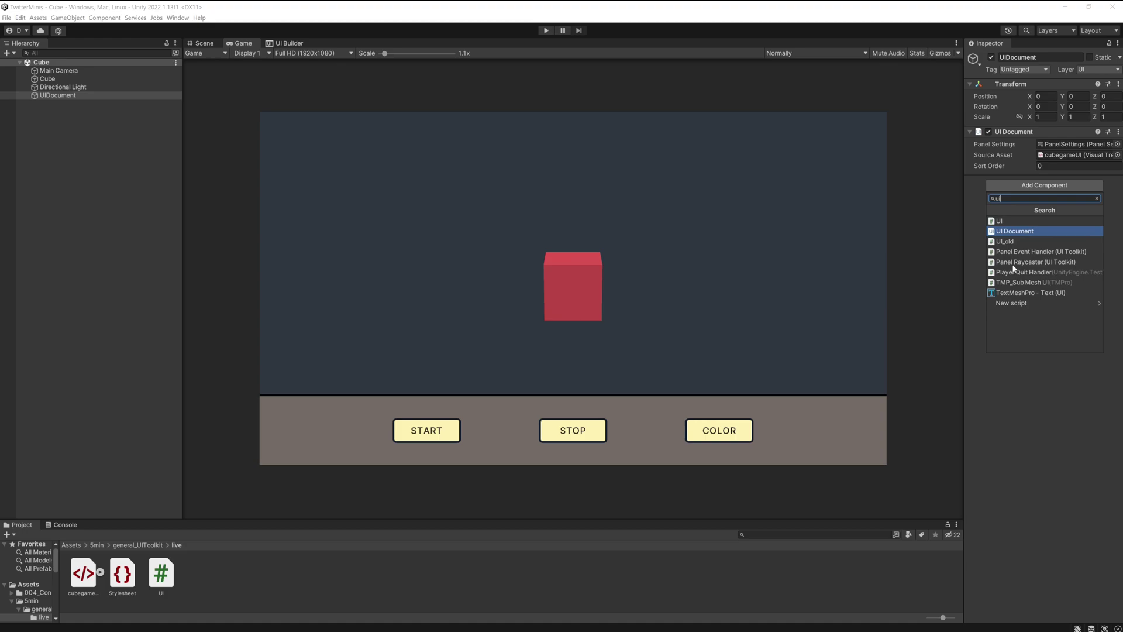
key("Up")
key("Return")
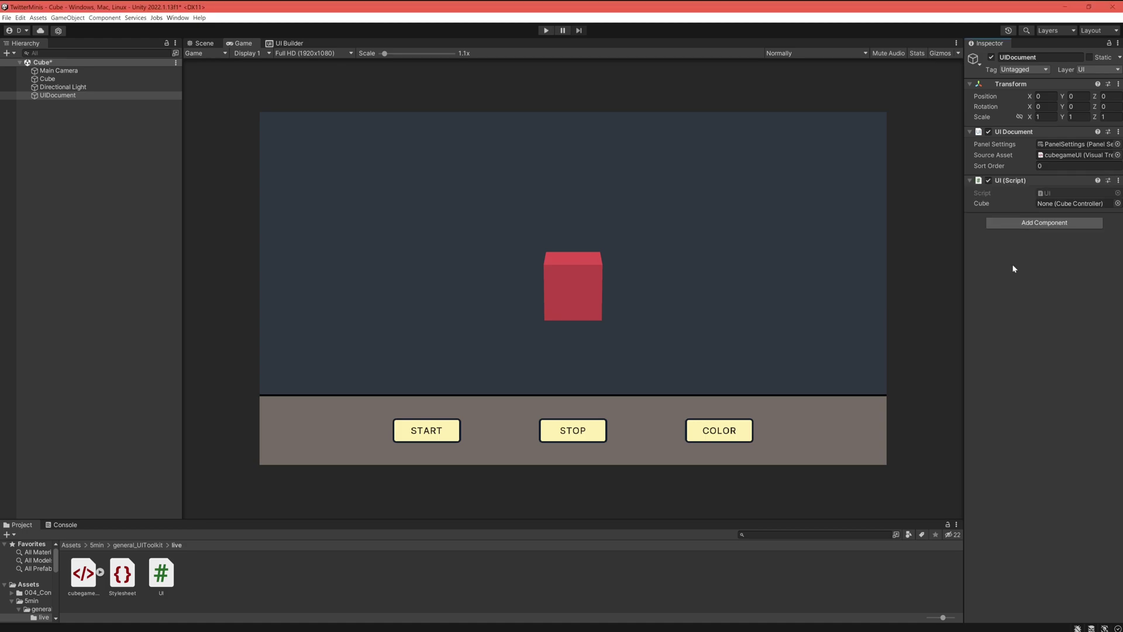
left_click_drag(48, 78, 1066, 205)
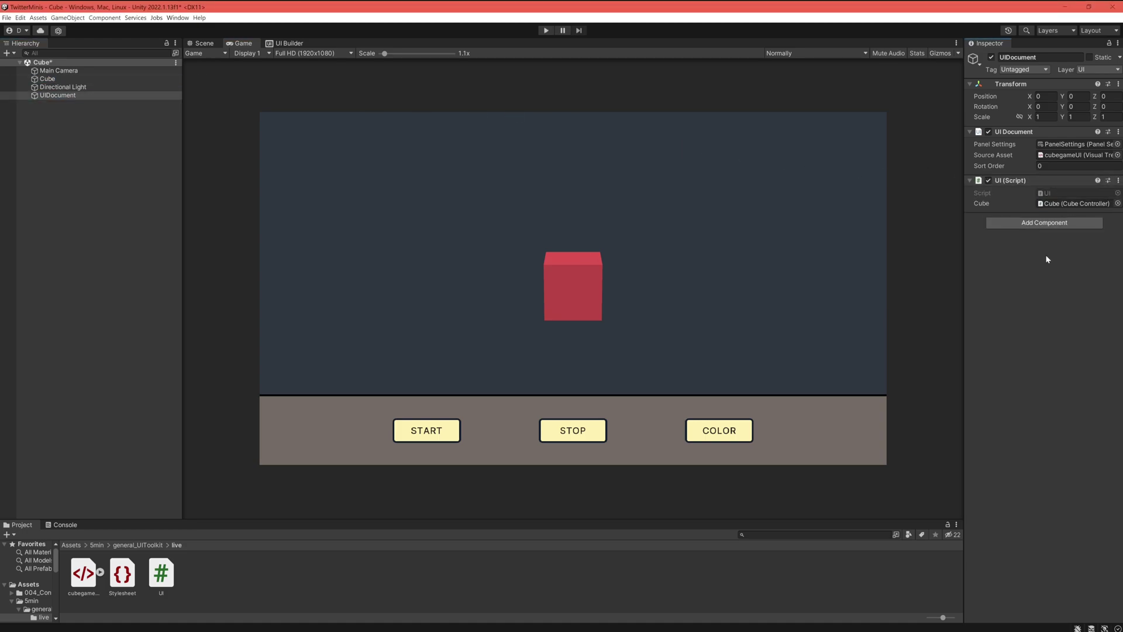
left_click(546, 31)
Spin the cube with START, halt it with STOP, and recolour it twice with COLOR.
left_click(434, 433)
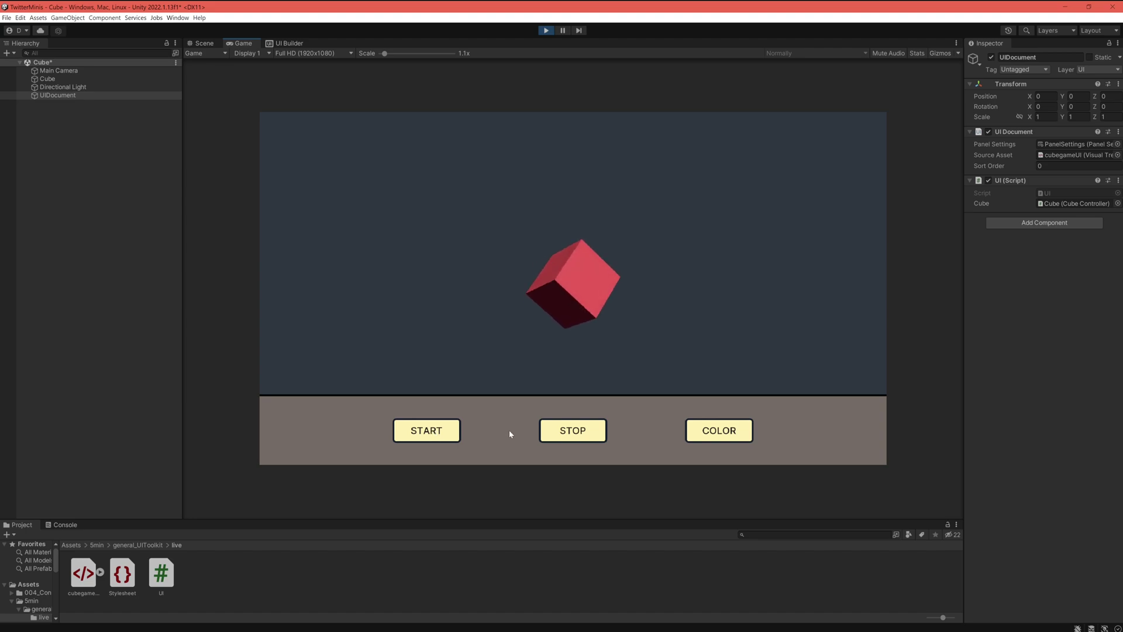
left_click(575, 431)
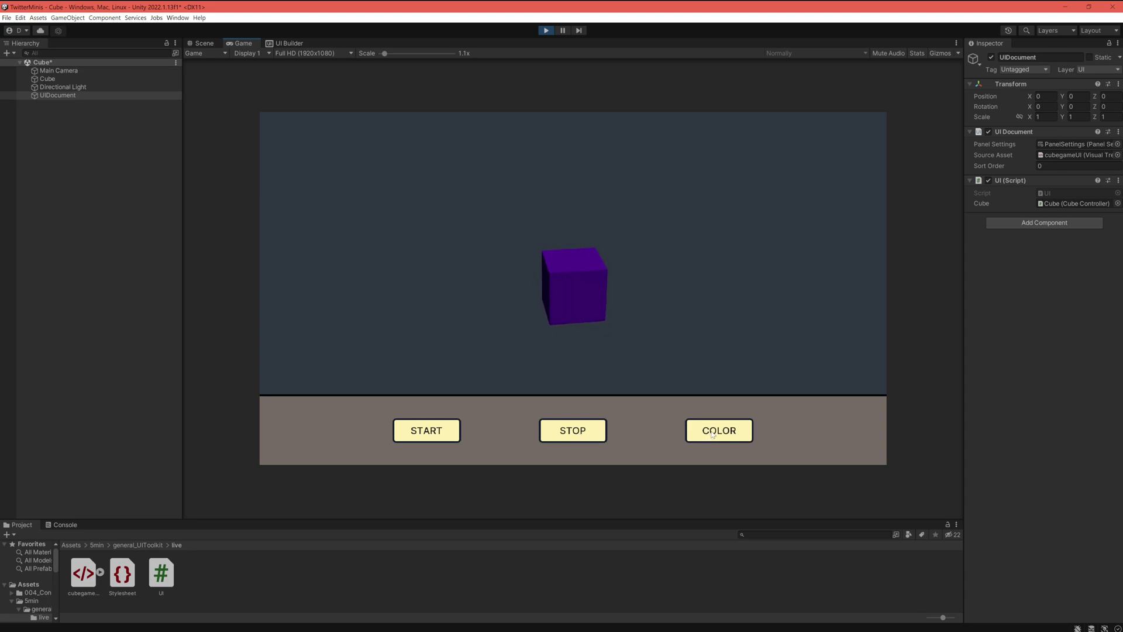
left_click(713, 433)
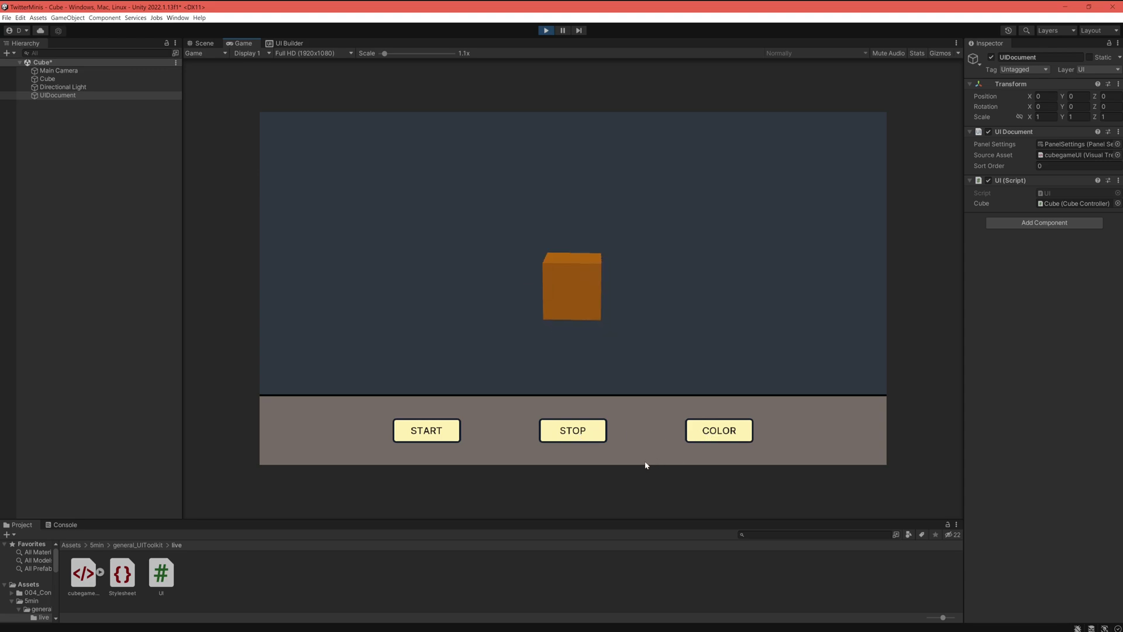
left_click(716, 435)
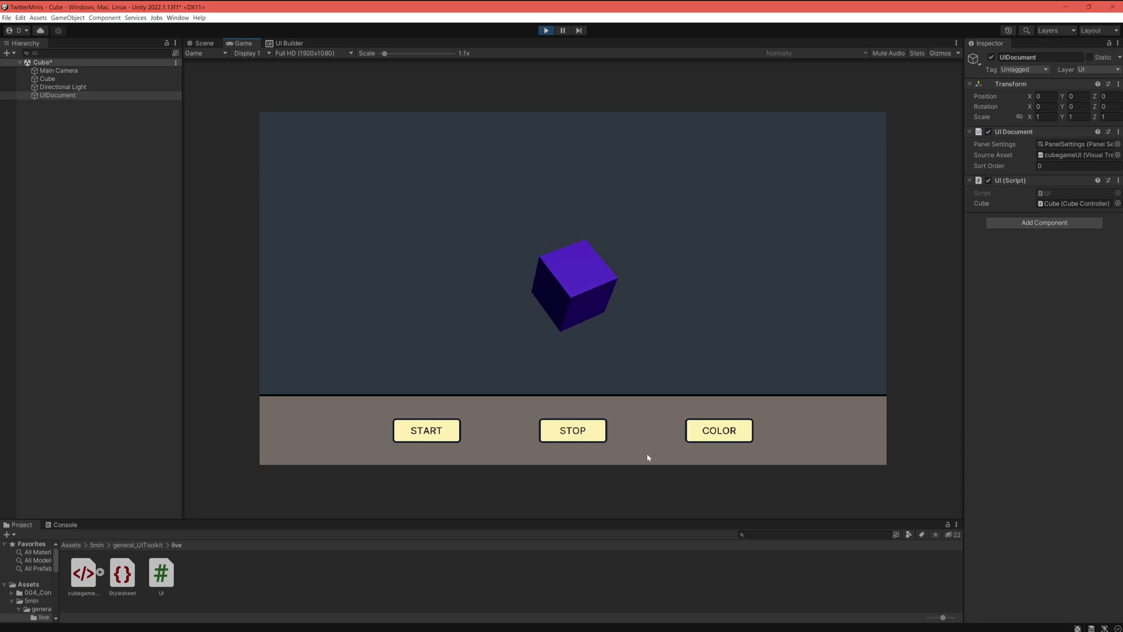